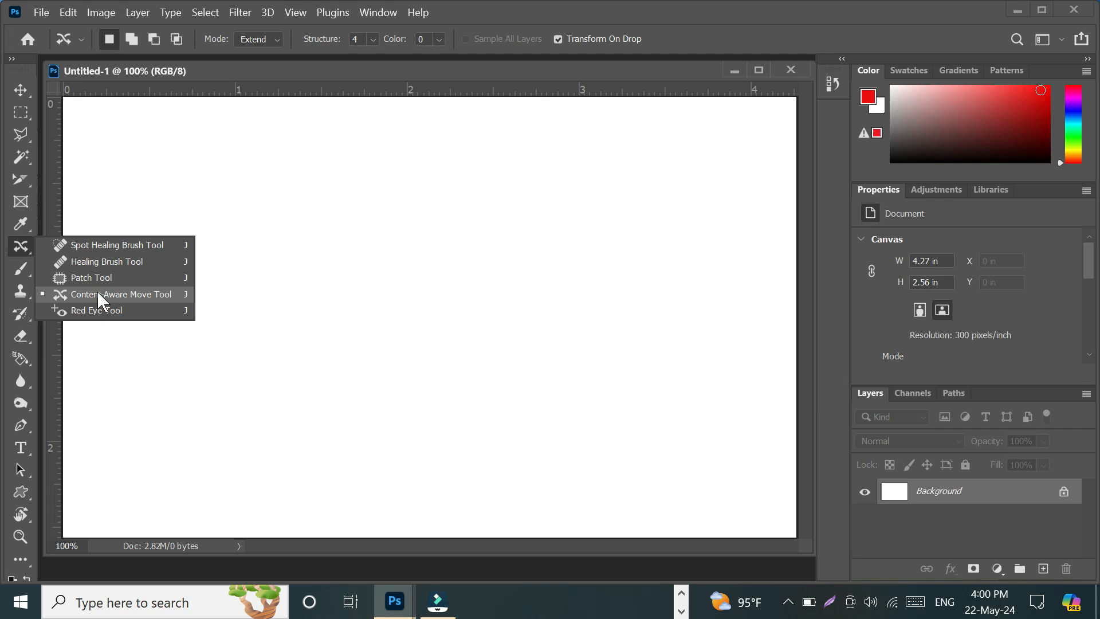
# Step: Open woman-1867093_640.jpg from the images folder, enlarging its document window and the photo for editing
pyautogui.click(41, 12)
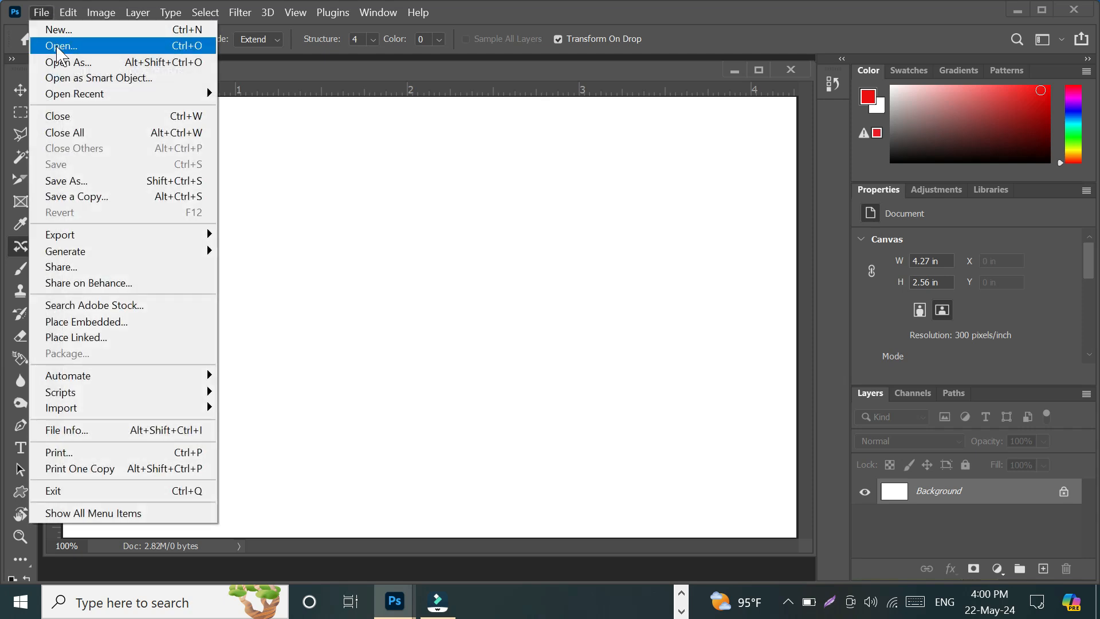
pyautogui.click(58, 47)
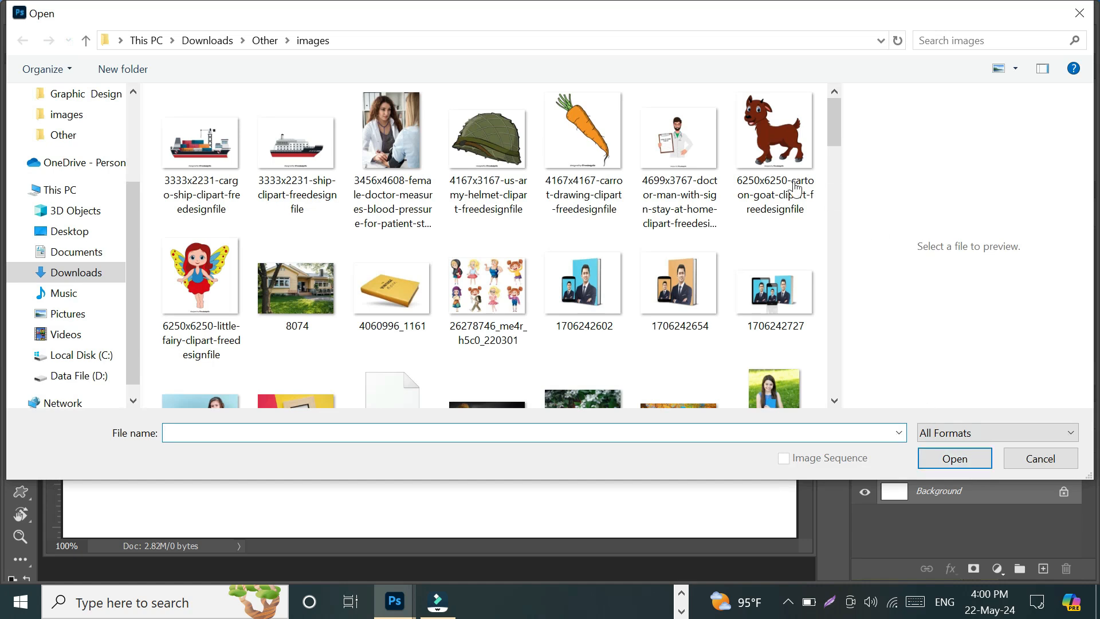
pyautogui.scroll(-10, 524, 190)
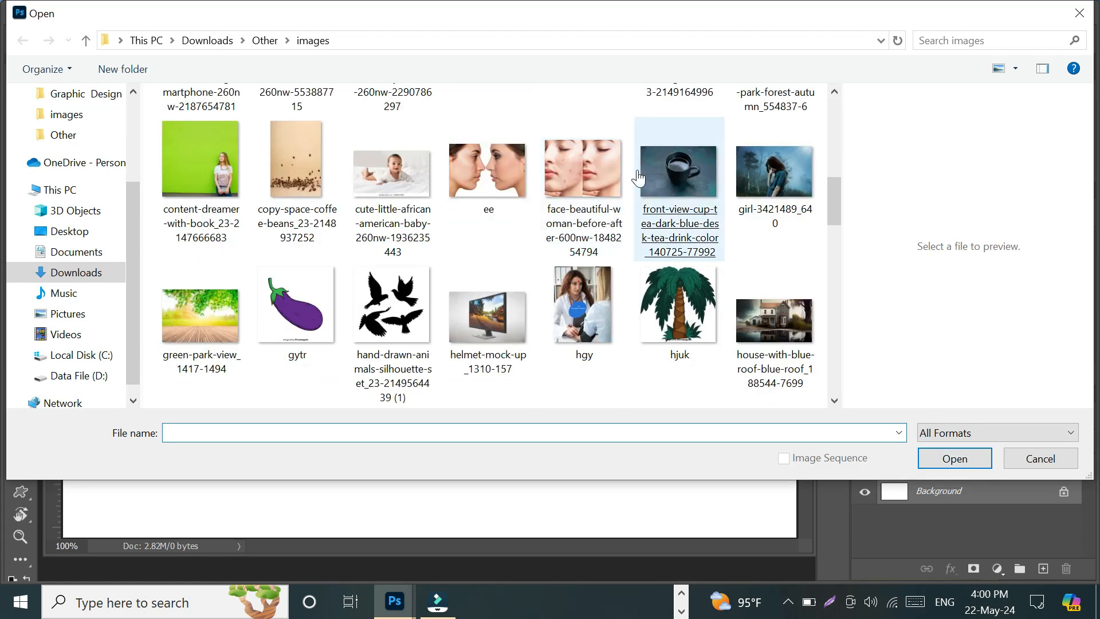
pyautogui.scroll(-5, 656, 172)
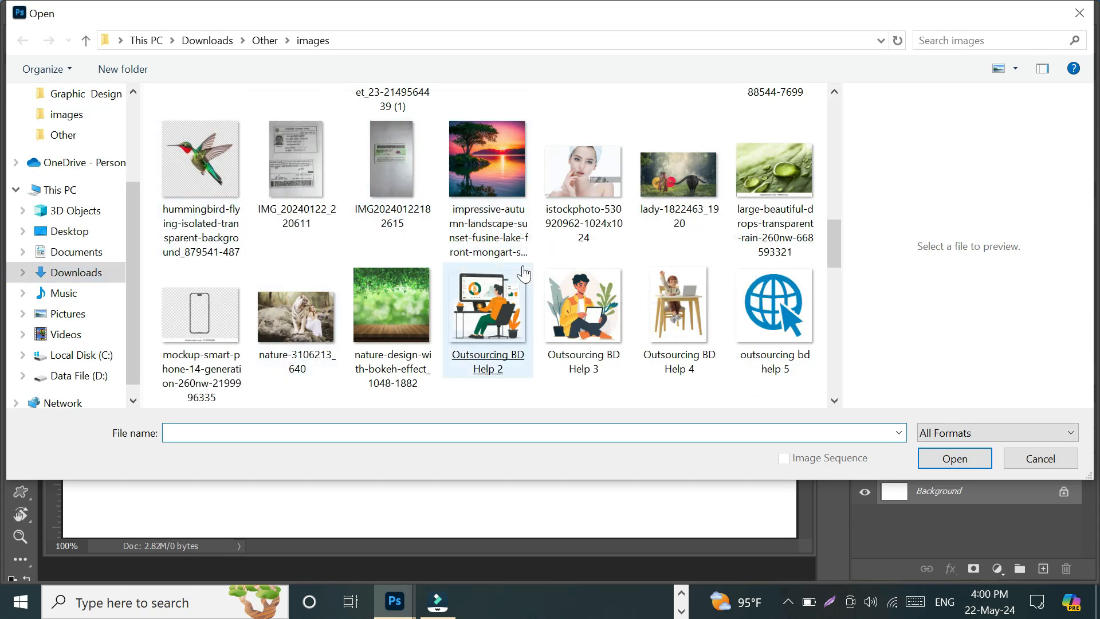
pyautogui.scroll(-5, 524, 272)
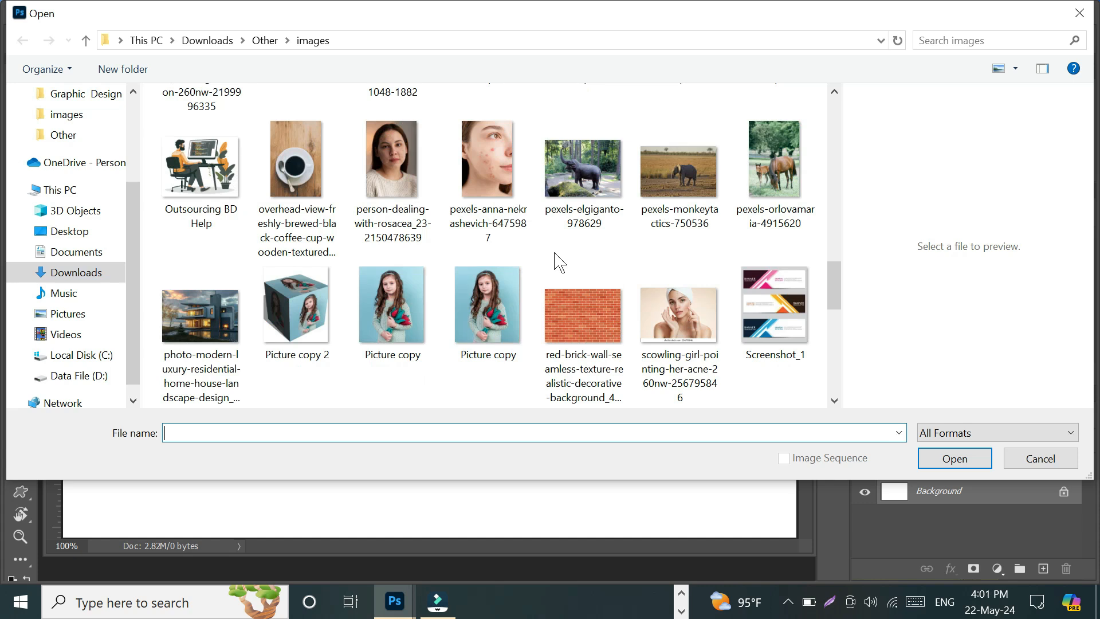
pyautogui.scroll(-10, 573, 252)
pyautogui.doubleClick(599, 230)
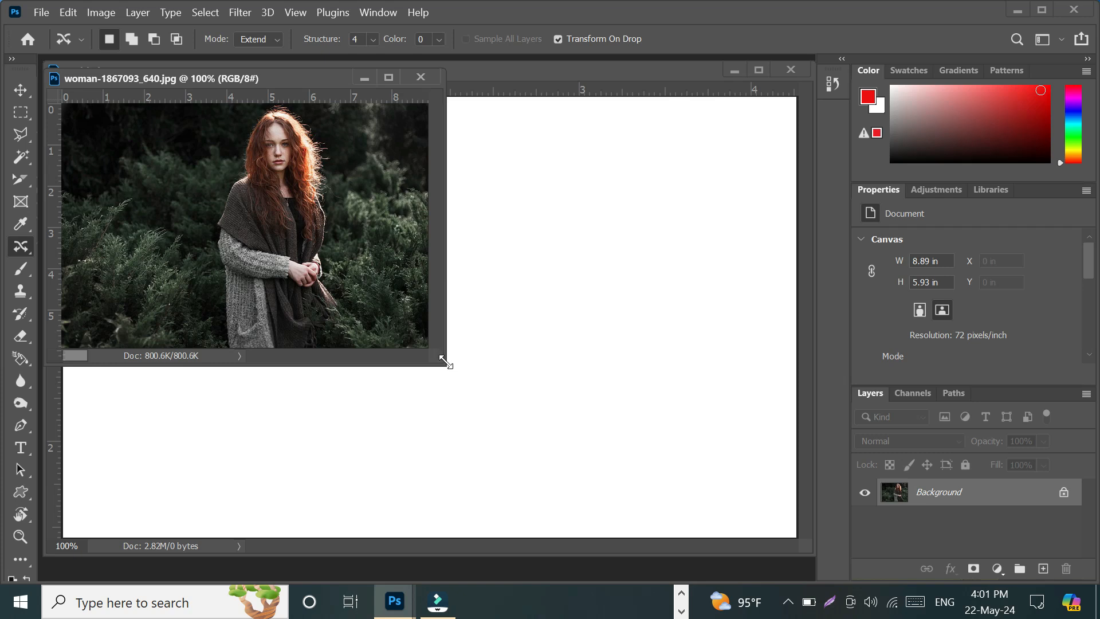
pyautogui.moveTo(446, 363); pyautogui.dragTo(796, 535)
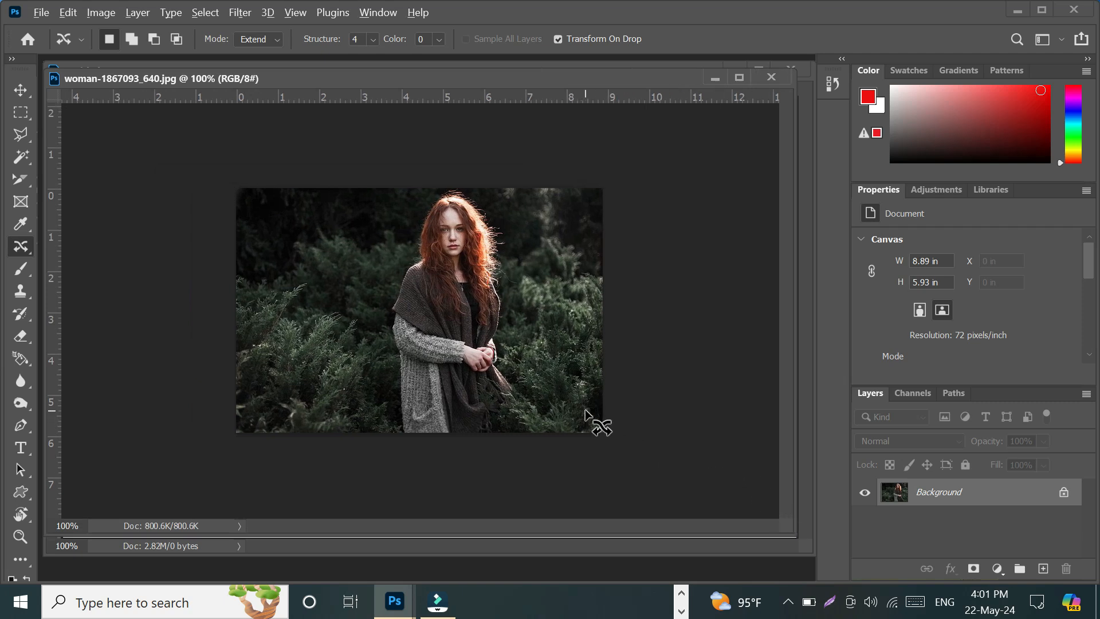
pyautogui.scroll(4, 585, 410)
pyautogui.scroll(1, 585, 409)
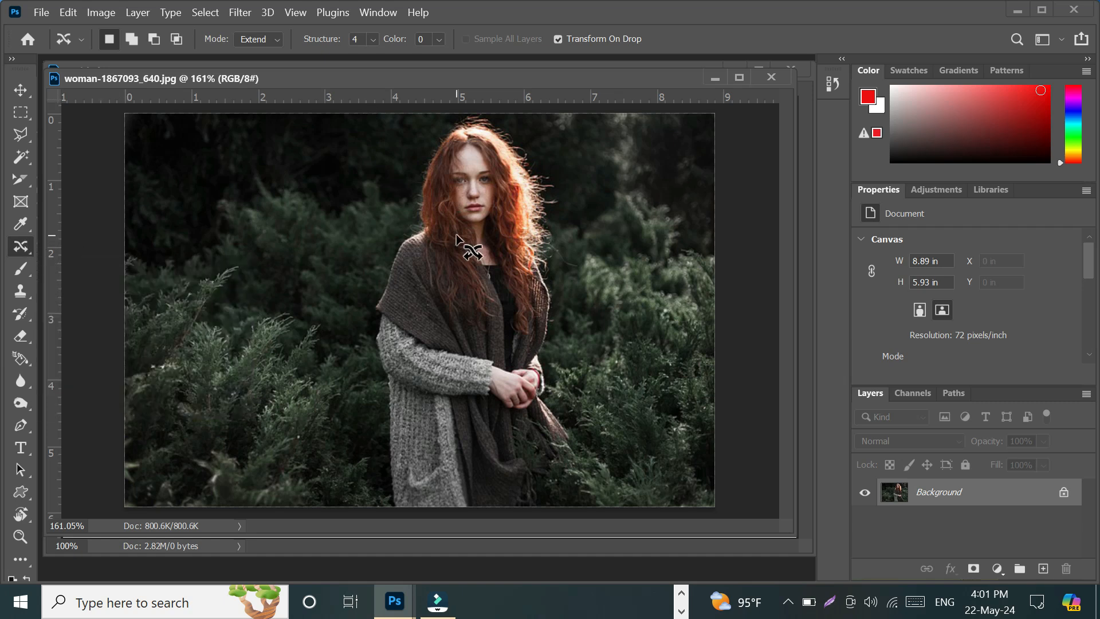
# Step: Using the Content-Aware Move Tool in Extend mode, outline the woman, place a copy at the photo's lower left, and deselect
pyautogui.rightClick(19, 246)
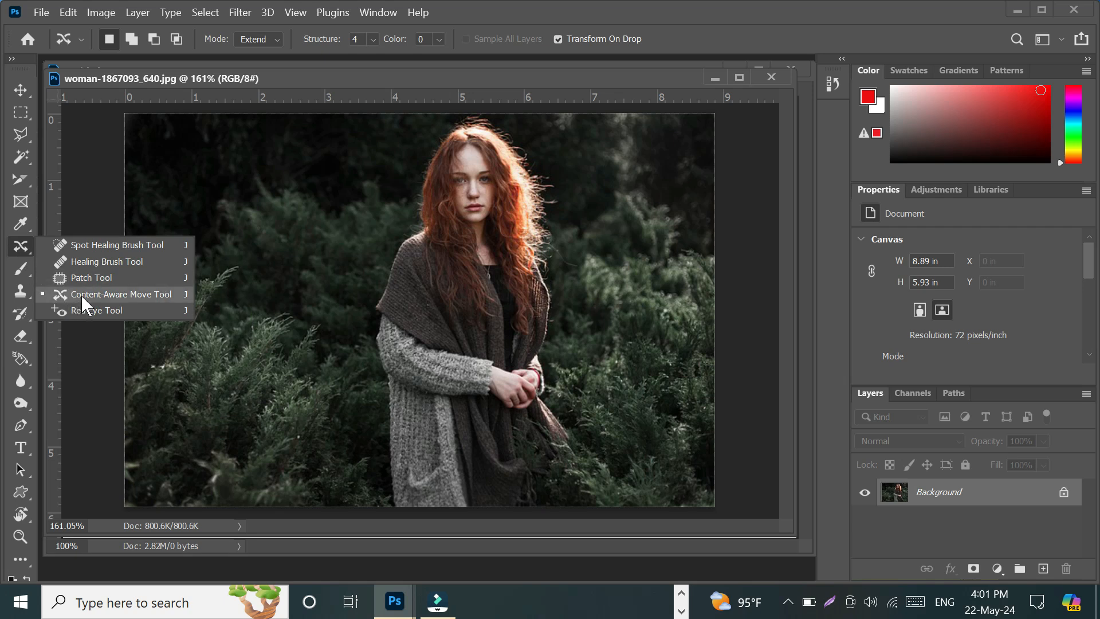
pyautogui.click(143, 294)
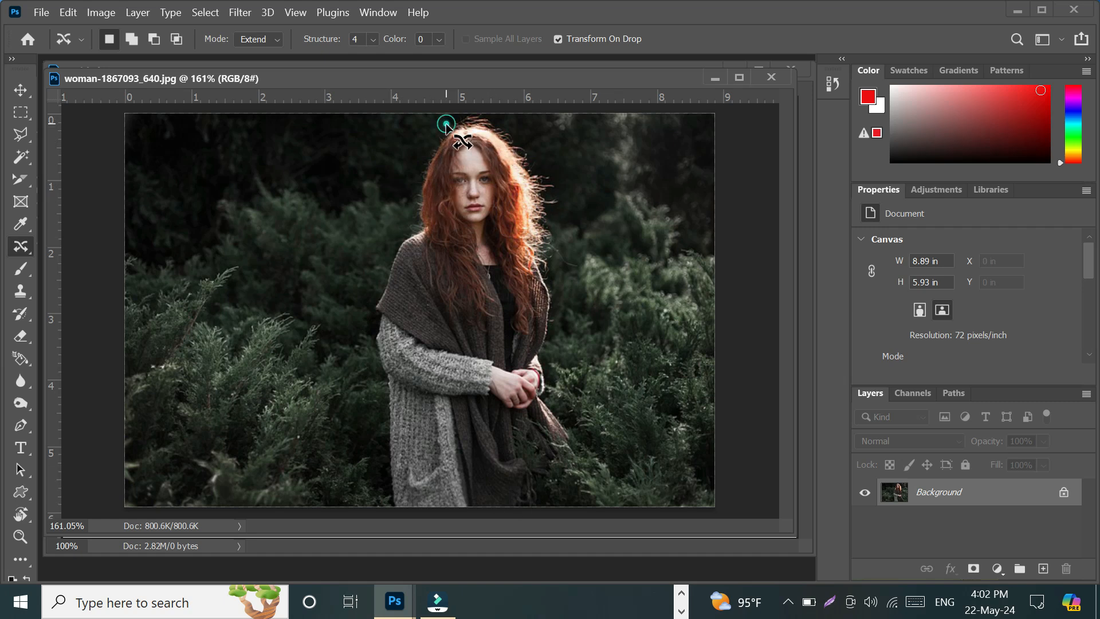
pyautogui.moveTo(421, 160)
pyautogui.mouseDown()
pyautogui.moveTo(378, 241)
pyautogui.moveTo(355, 361)
pyautogui.moveTo(360, 445)
pyautogui.moveTo(387, 505)
pyautogui.mouseUp()
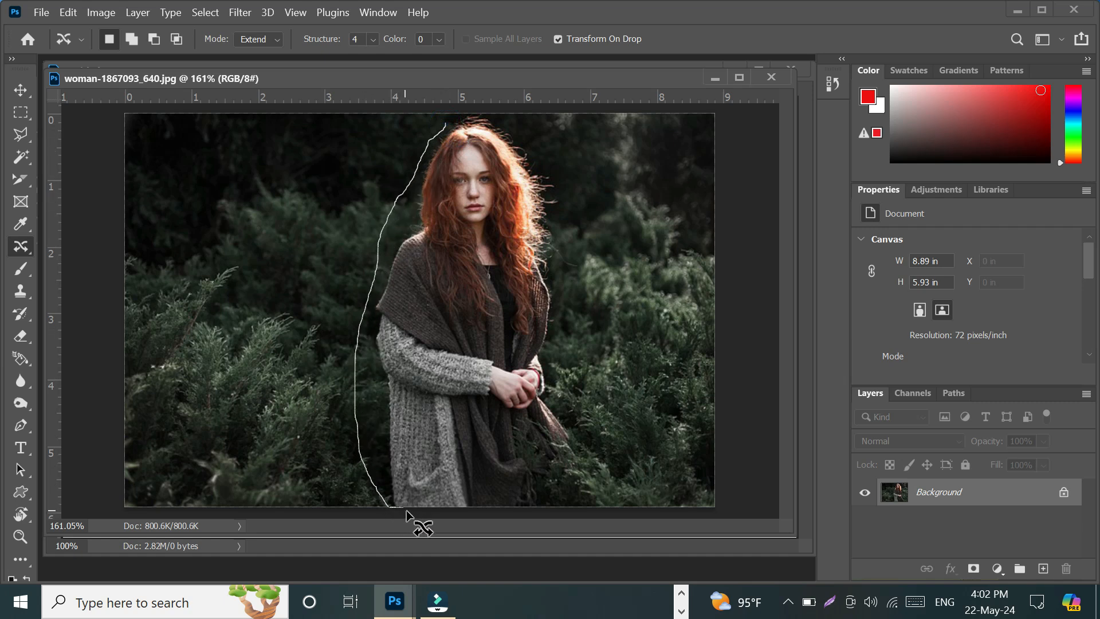
pyautogui.moveTo(555, 509)
pyautogui.mouseDown()
pyautogui.moveTo(574, 492)
pyautogui.moveTo(581, 456)
pyautogui.moveTo(559, 398)
pyautogui.moveTo(556, 179)
pyautogui.moveTo(515, 122)
pyautogui.moveTo(450, 119)
pyautogui.moveTo(444, 135)
pyautogui.mouseUp()
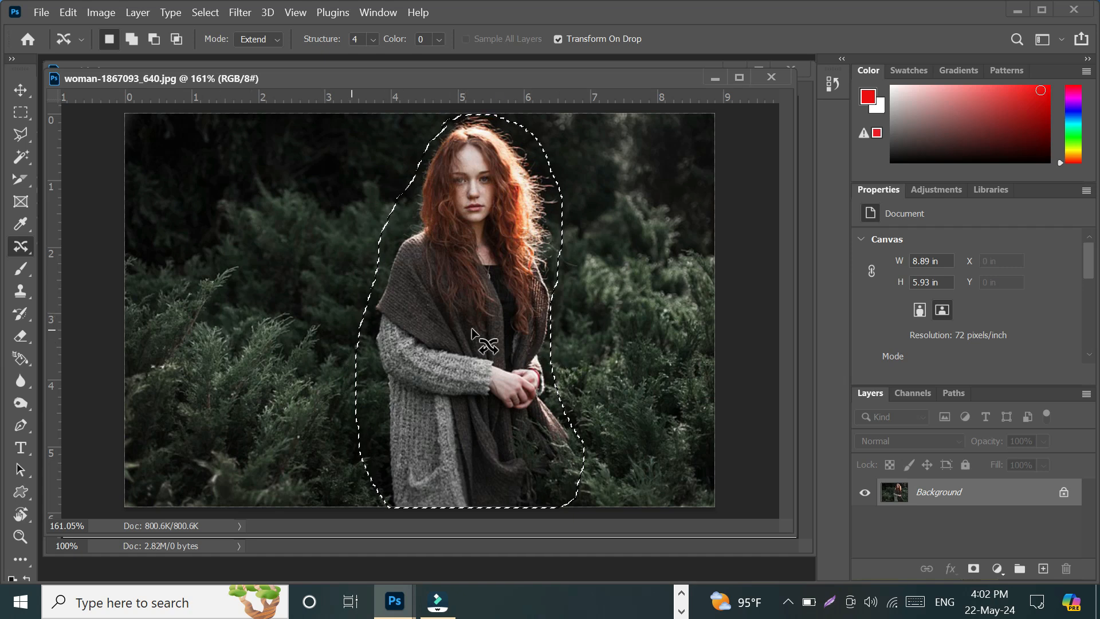
pyautogui.moveTo(463, 333); pyautogui.dragTo(231, 436)
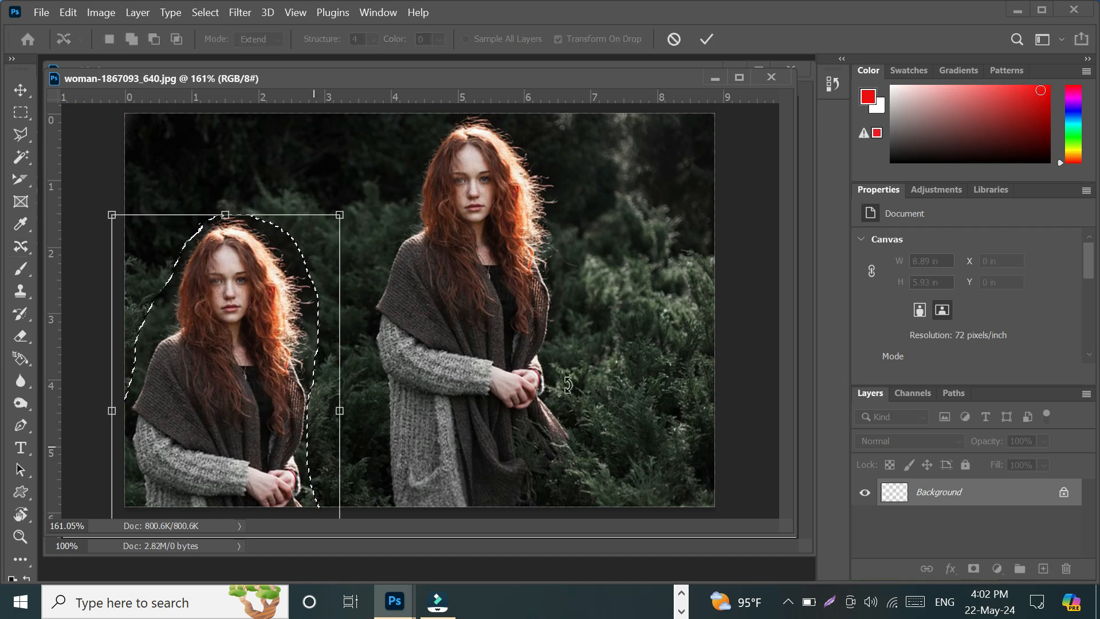
pyautogui.click(707, 39)
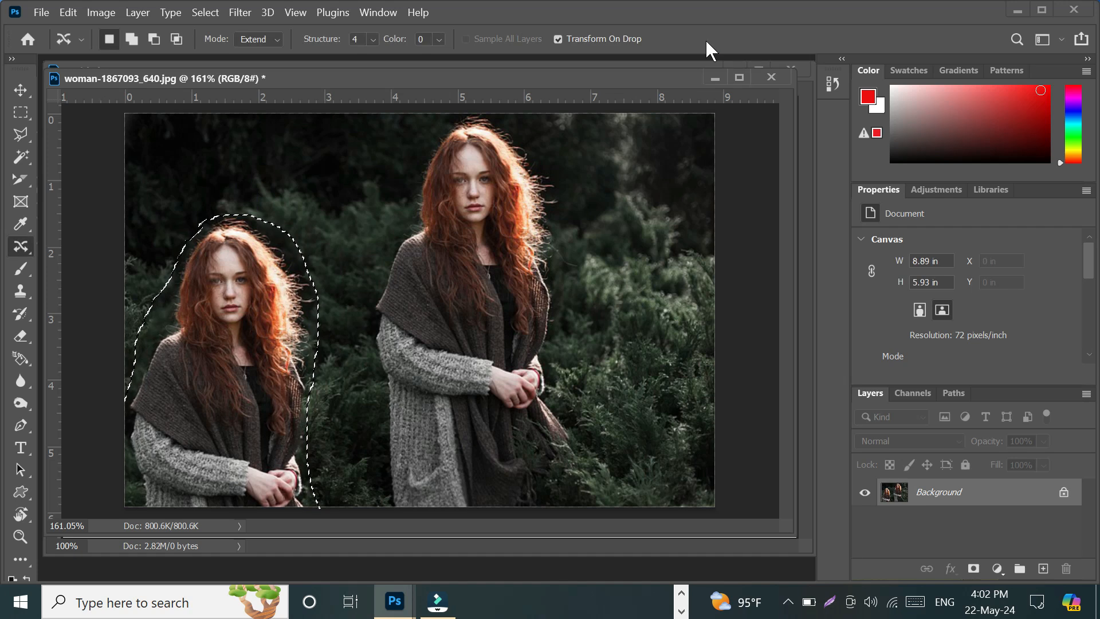
pyautogui.hotkey('ctrl', 'd')
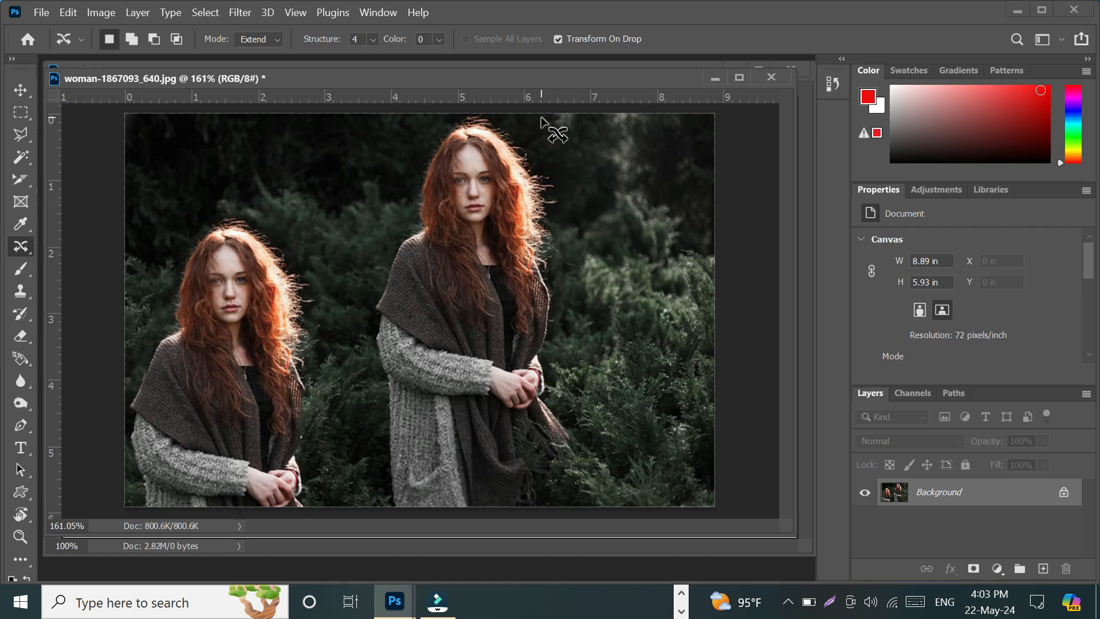
# Step: Outline the background strip beside the original woman with Content-Aware Move, extend it over her, and deselect
pyautogui.moveTo(541, 118); pyautogui.dragTo(559, 204)
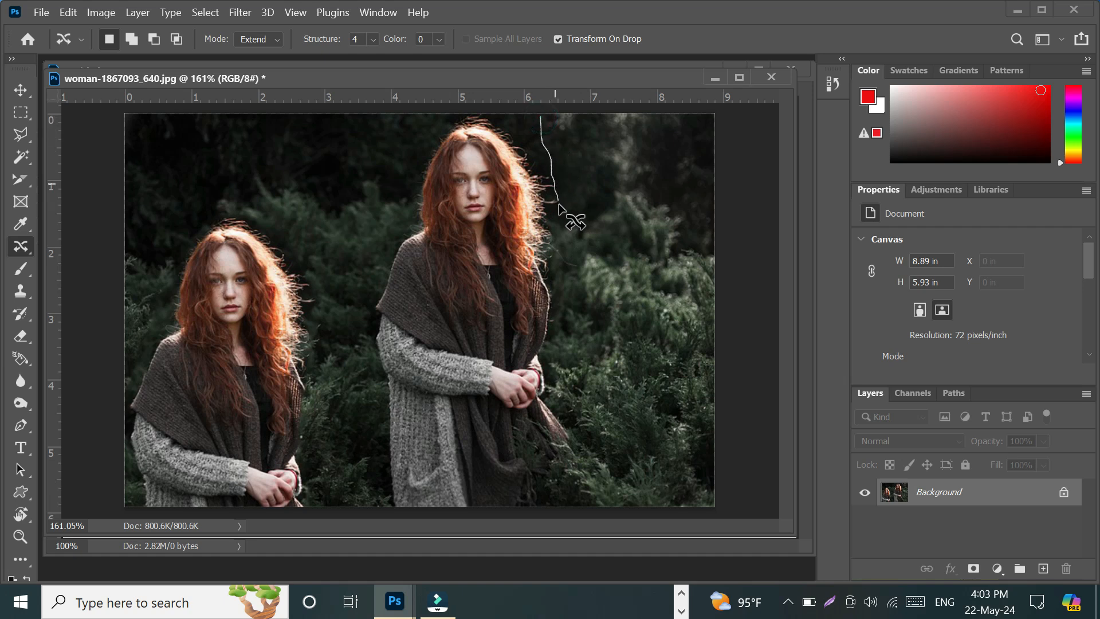
pyautogui.moveTo(568, 258); pyautogui.dragTo(565, 316)
pyautogui.moveTo(558, 363); pyautogui.dragTo(561, 428)
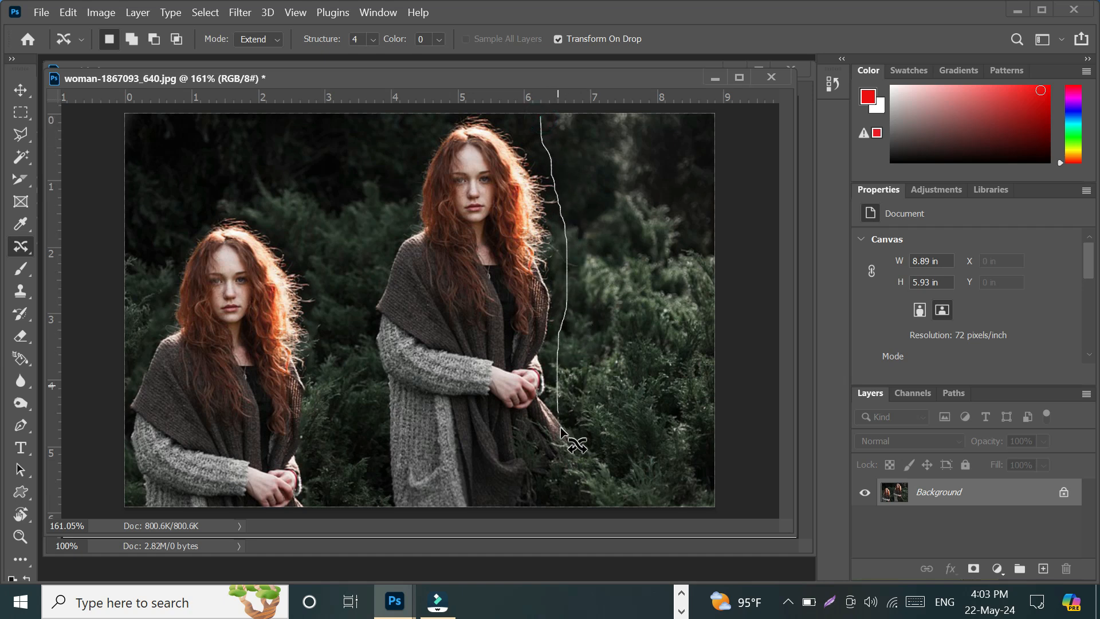
pyautogui.moveTo(570, 470)
pyautogui.mouseDown()
pyautogui.moveTo(627, 508)
pyautogui.moveTo(706, 503)
pyautogui.moveTo(722, 372)
pyautogui.moveTo(703, 181)
pyautogui.moveTo(710, 120)
pyautogui.moveTo(689, 104)
pyautogui.moveTo(607, 100)
pyautogui.moveTo(537, 121)
pyautogui.mouseUp()
pyautogui.moveTo(638, 325); pyautogui.dragTo(486, 328)
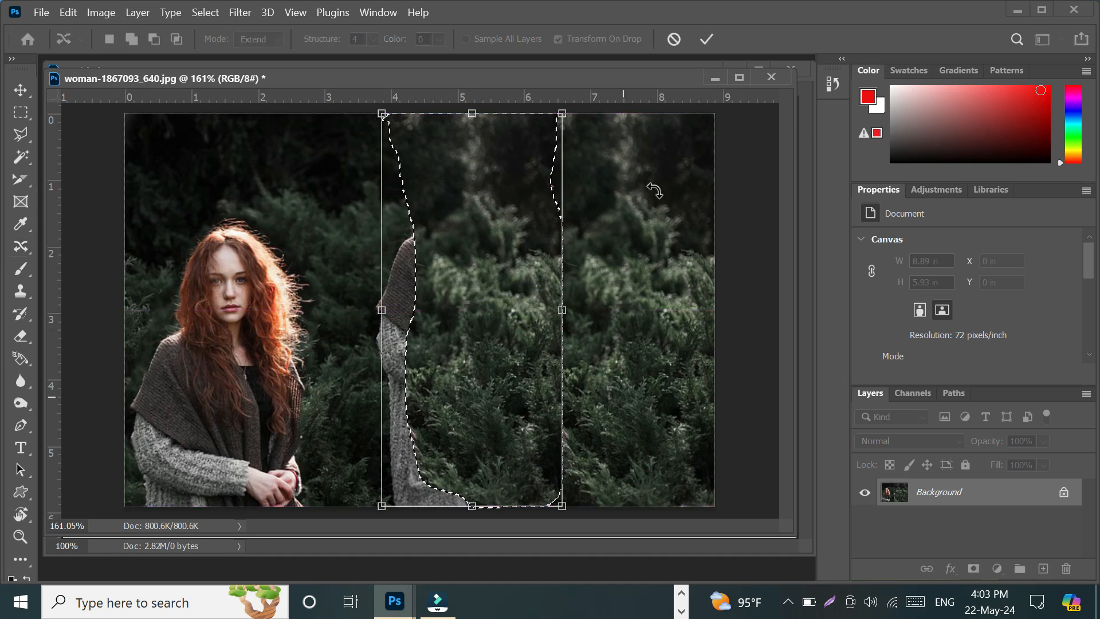
pyautogui.click(707, 39)
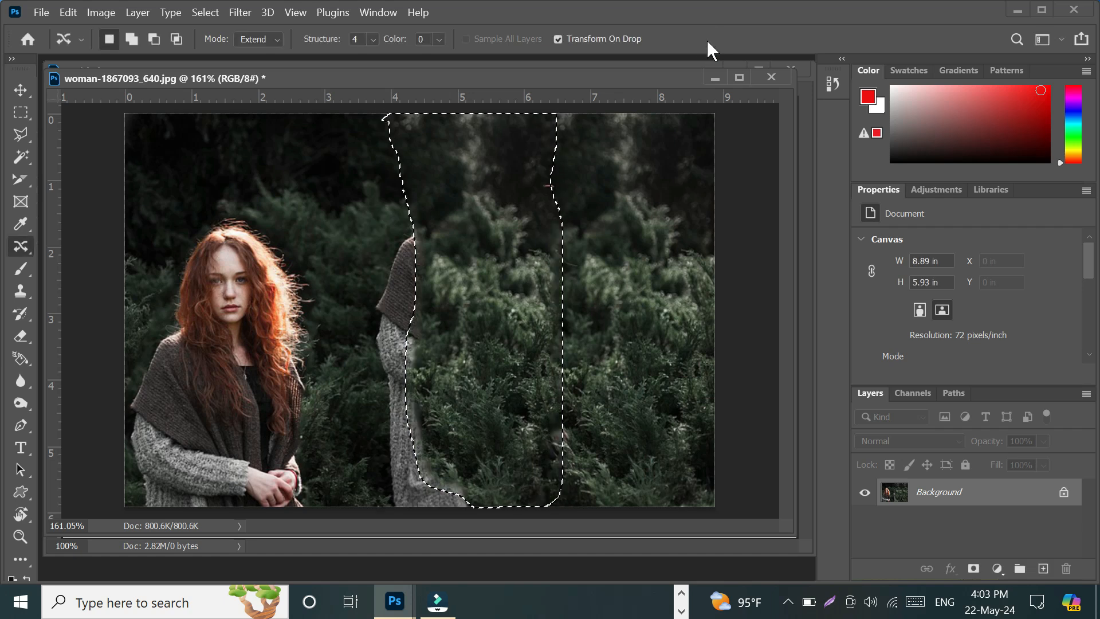
pyautogui.hotkey('ctrl', 'd')
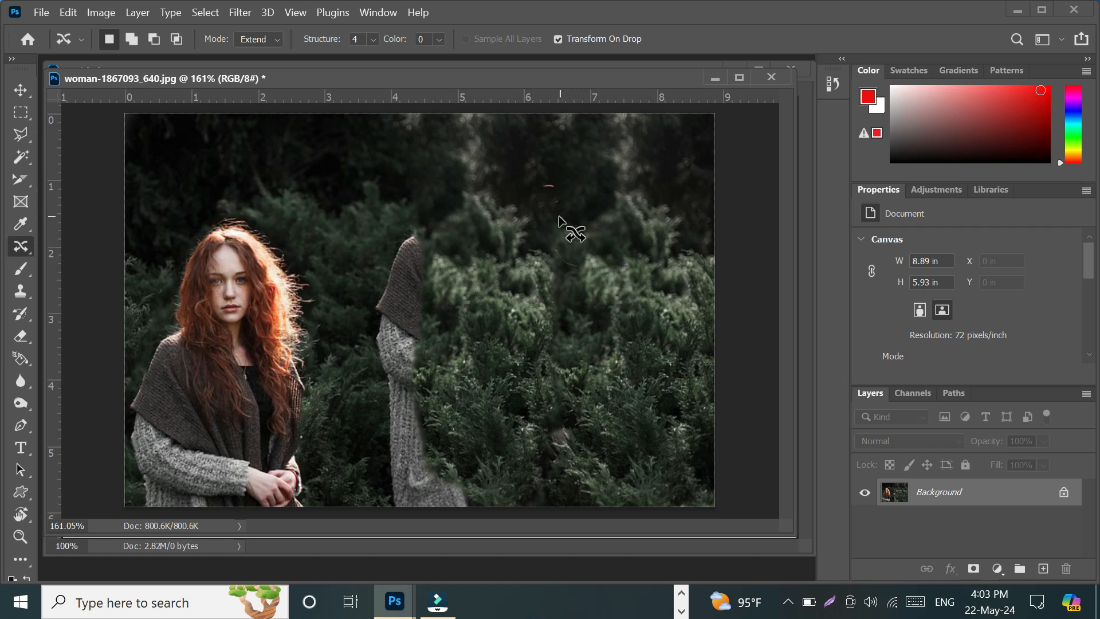
# Step: Outline a rounded area of bushes on the photo's right side, extend it over the leftover shawl and sleeve, and deselect
pyautogui.click(540, 180)
pyautogui.moveTo(540, 180)
pyautogui.mouseDown()
pyautogui.moveTo(512, 422)
pyautogui.moveTo(524, 464)
pyautogui.moveTo(557, 496)
pyautogui.moveTo(582, 502)
pyautogui.moveTo(626, 506)
pyautogui.moveTo(675, 491)
pyautogui.moveTo(689, 346)
pyautogui.mouseUp()
pyautogui.moveTo(678, 245)
pyautogui.mouseDown()
pyautogui.moveTo(677, 204)
pyautogui.moveTo(645, 161)
pyautogui.moveTo(566, 159)
pyautogui.moveTo(539, 185)
pyautogui.mouseUp()
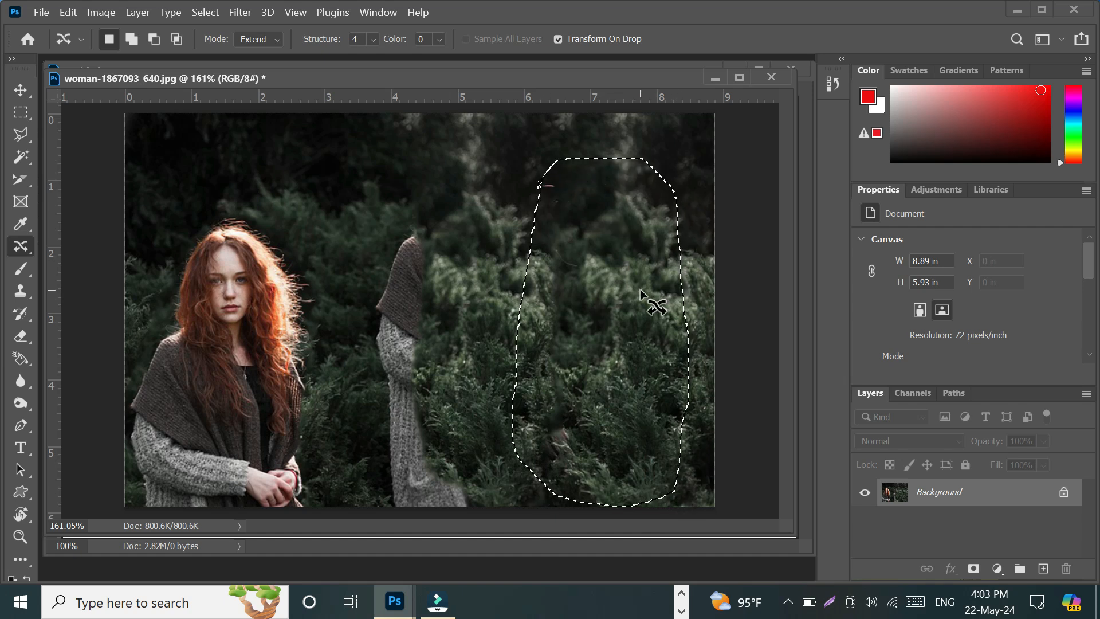
pyautogui.moveTo(640, 289); pyautogui.dragTo(471, 348)
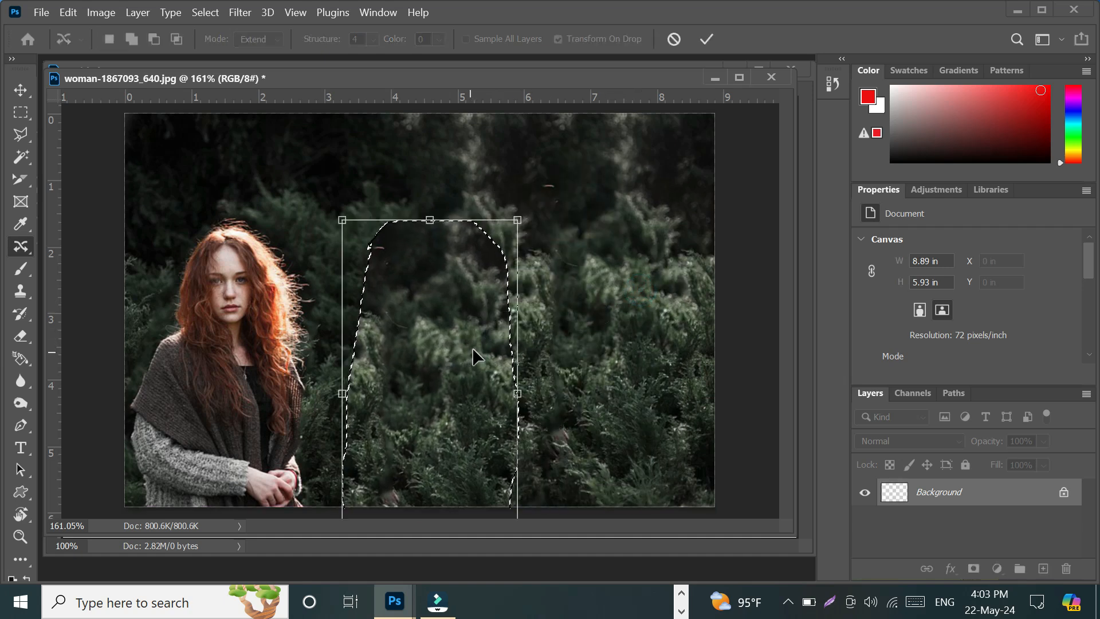
pyautogui.click(707, 39)
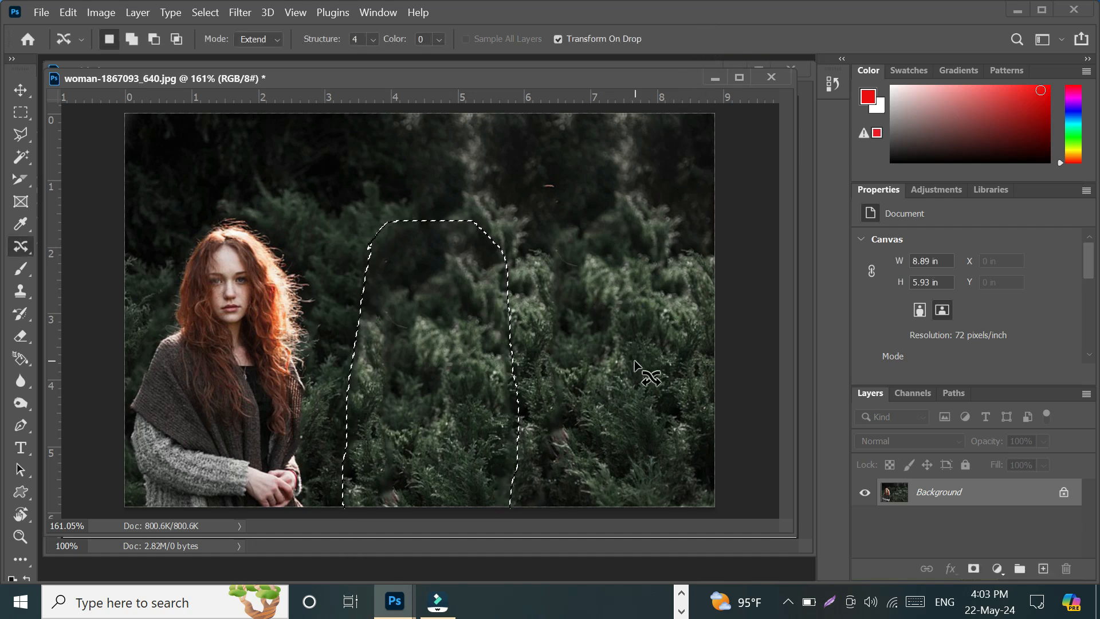
pyautogui.hotkey('ctrl', 'd')
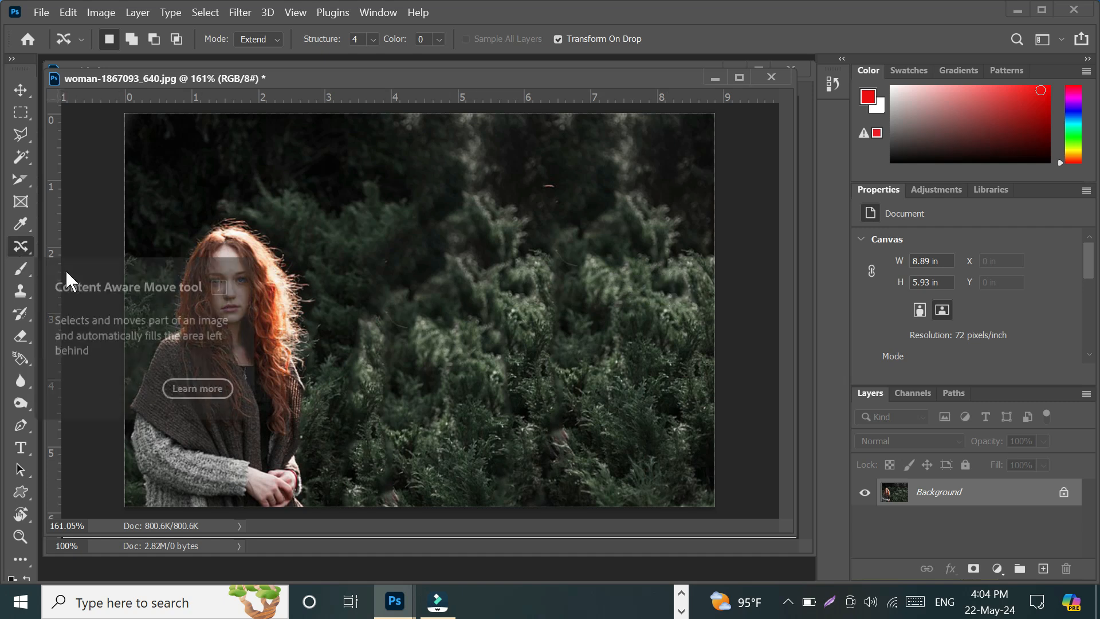
# Step: Close the woman photo without saving its changes
pyautogui.click(772, 79)
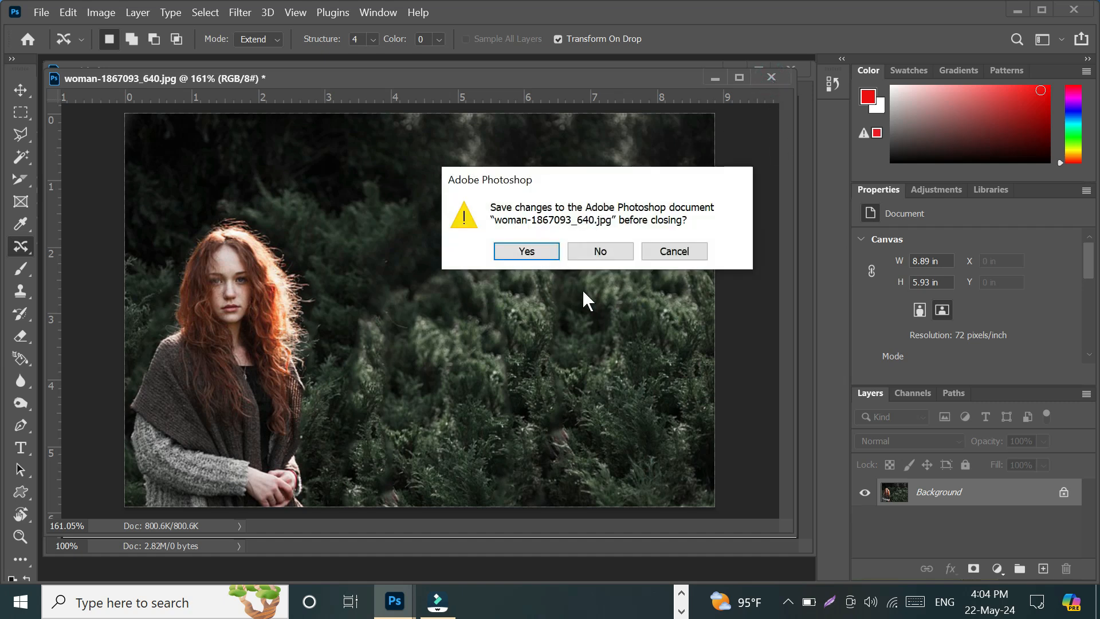
pyautogui.click(600, 252)
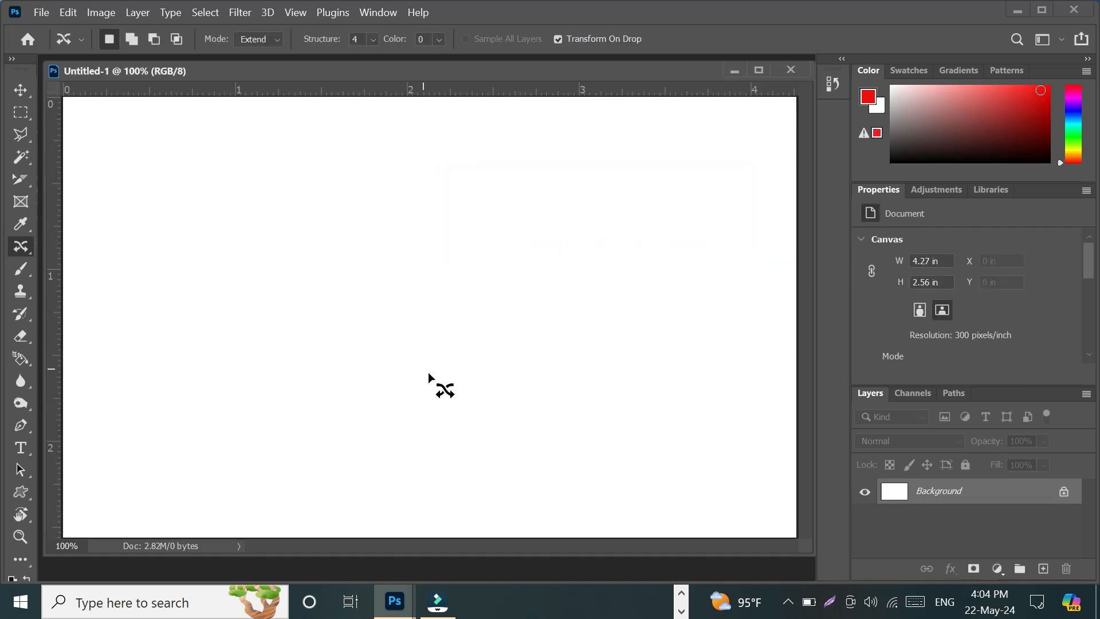
pyautogui.rightClick(18, 246)
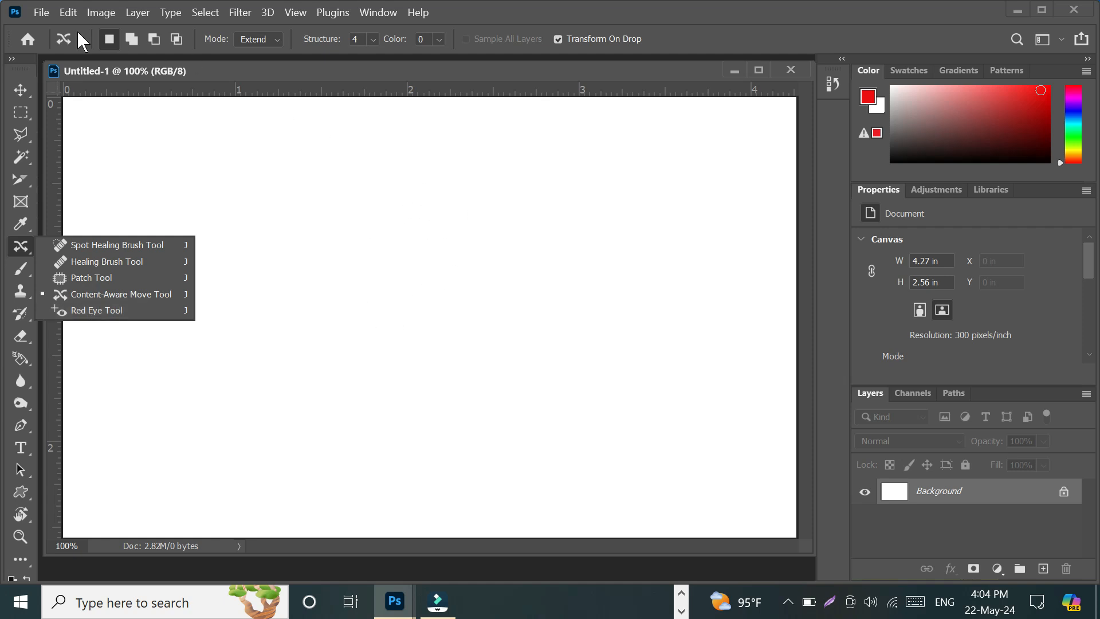
# Step: Open BoldRedEye.jpeg from the images folder and enlarge its document window
pyautogui.click(41, 16)
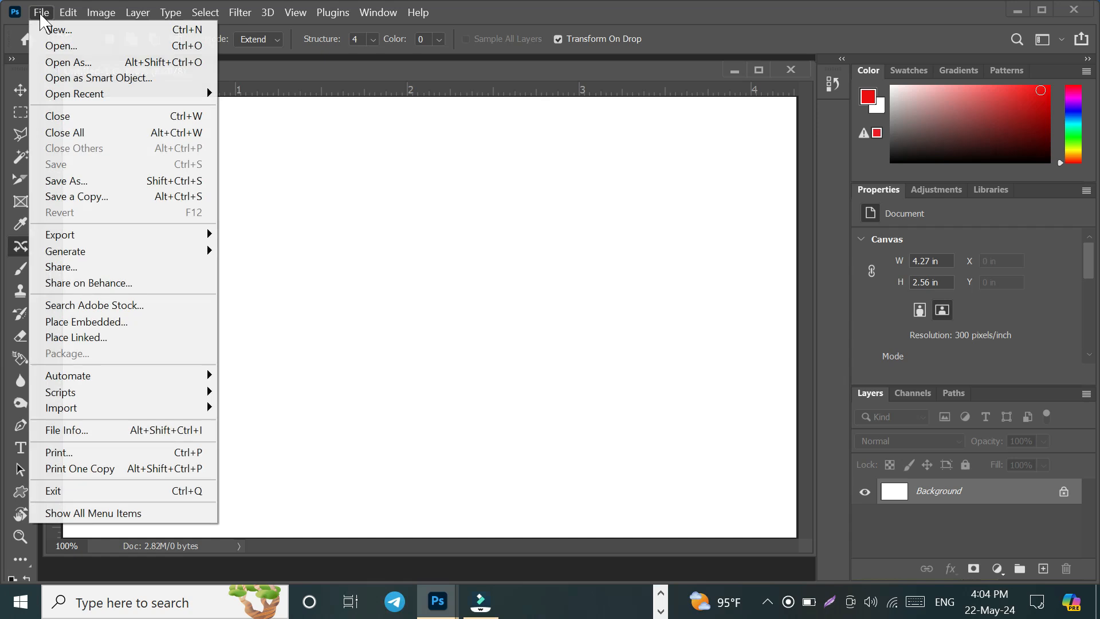
pyautogui.click(53, 45)
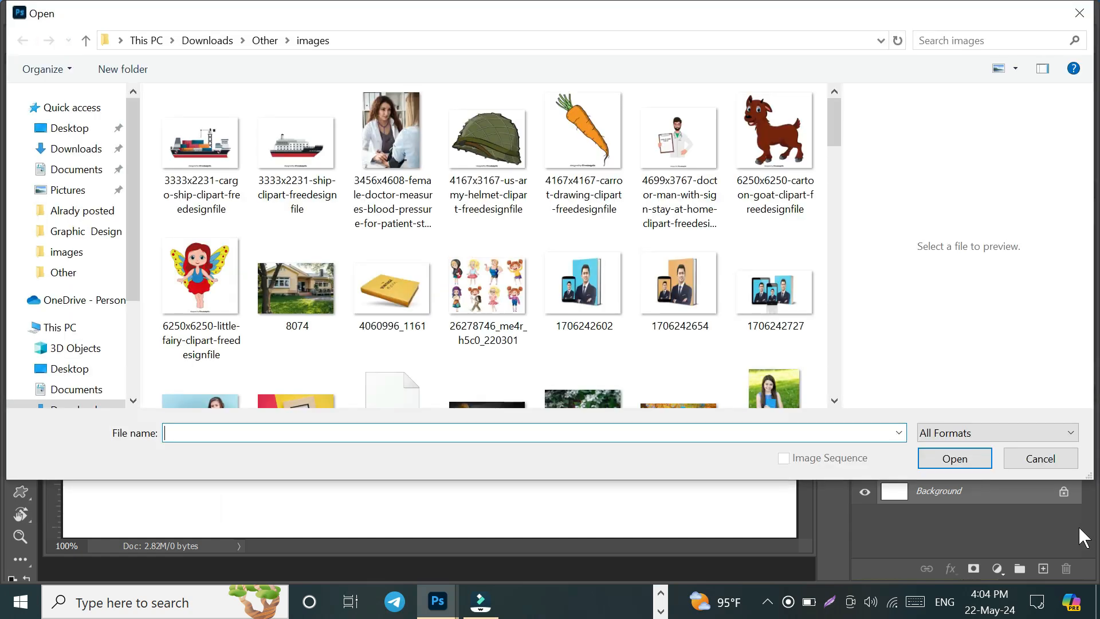
pyautogui.scroll(-6, 646, 256)
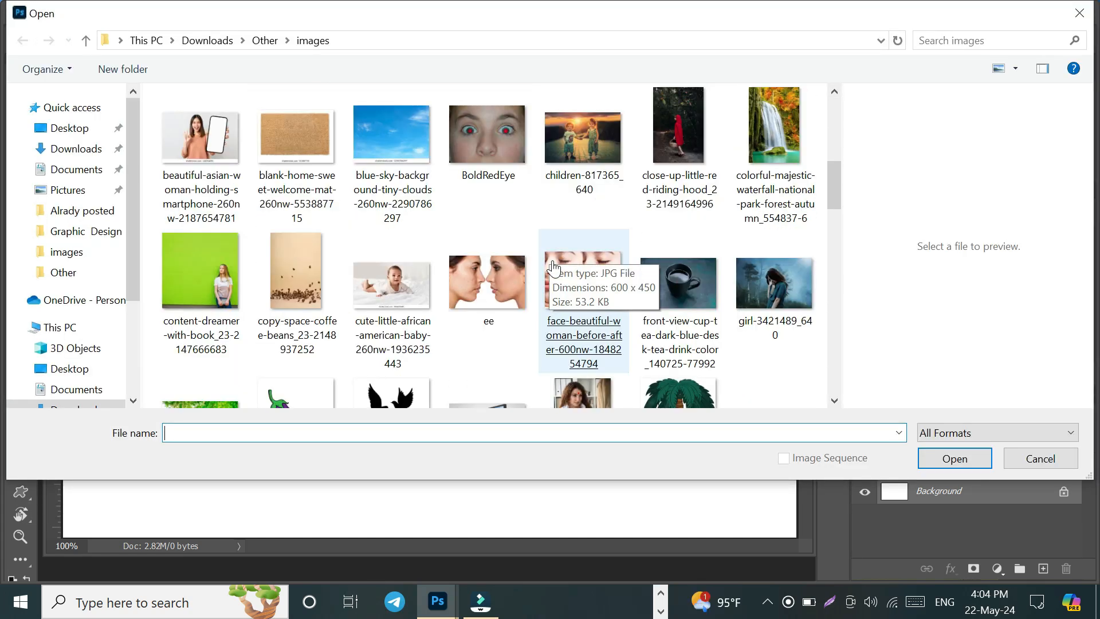
pyautogui.scroll(5, 553, 266)
pyautogui.scroll(-1, 516, 321)
pyautogui.doubleClick(489, 328)
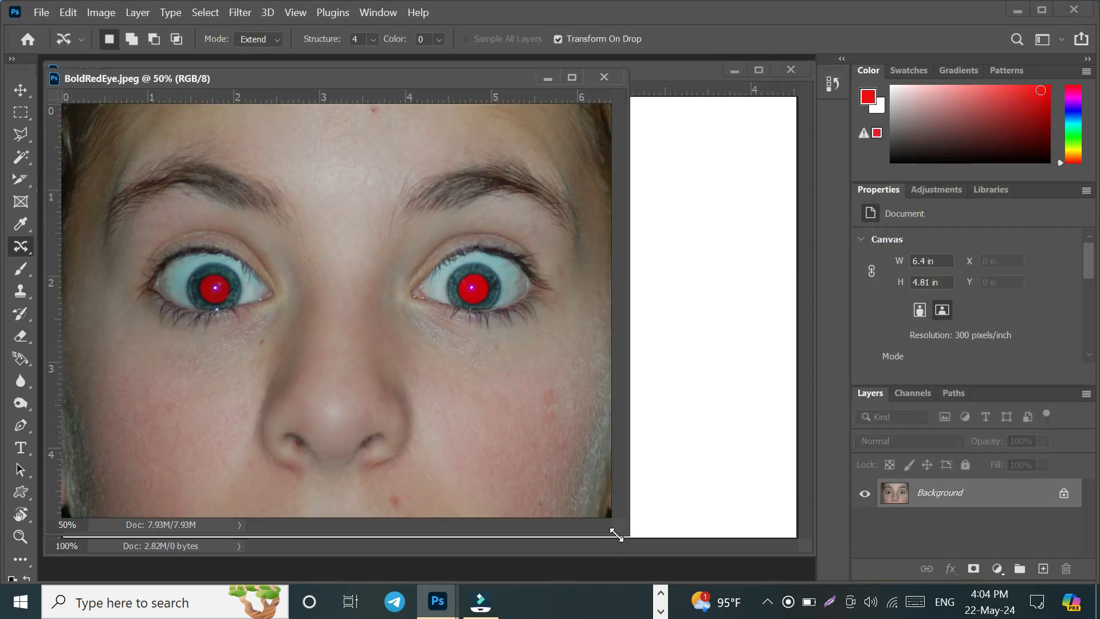
pyautogui.moveTo(618, 532); pyautogui.dragTo(813, 576)
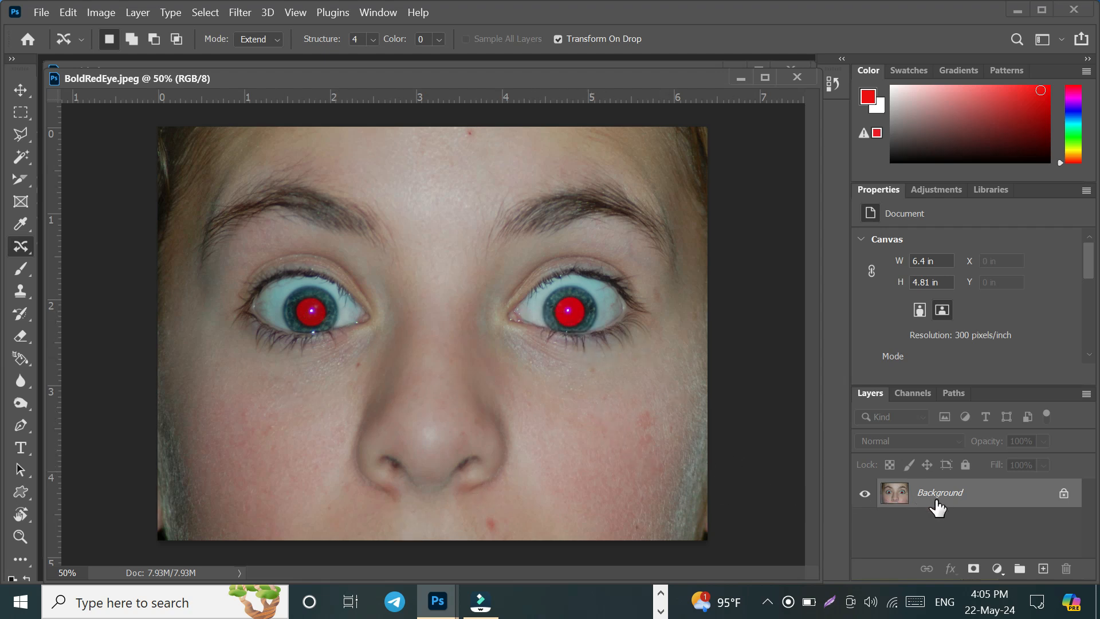
# Step: Unlock the red-eye photo's Background layer, duplicate it, and select the copy
pyautogui.click(1064, 495)
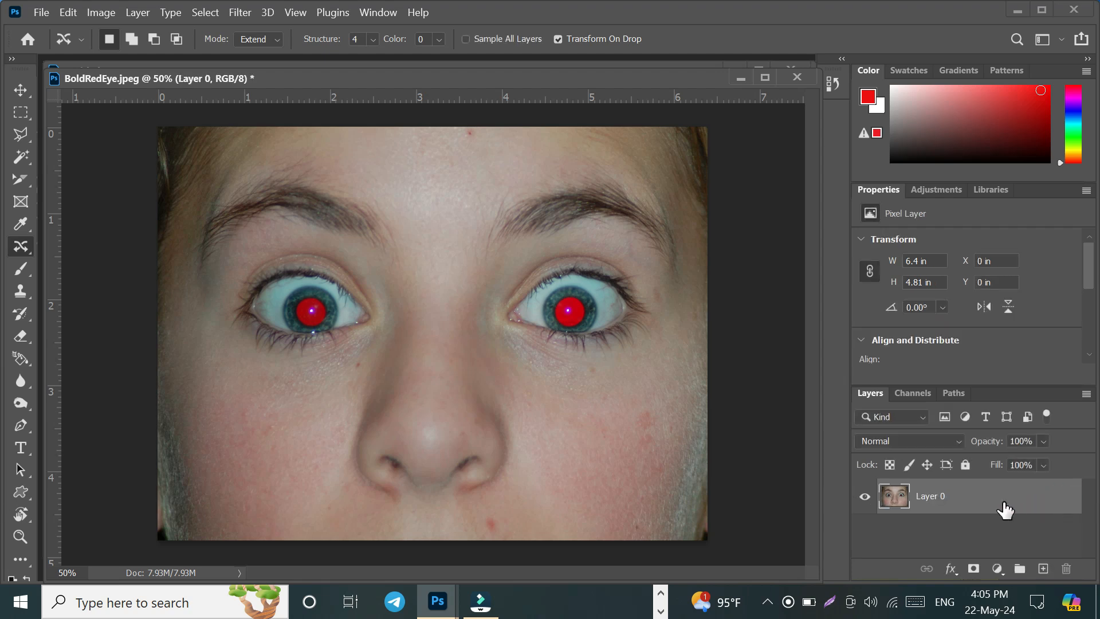
pyautogui.hotkey('ctrl', 'j')
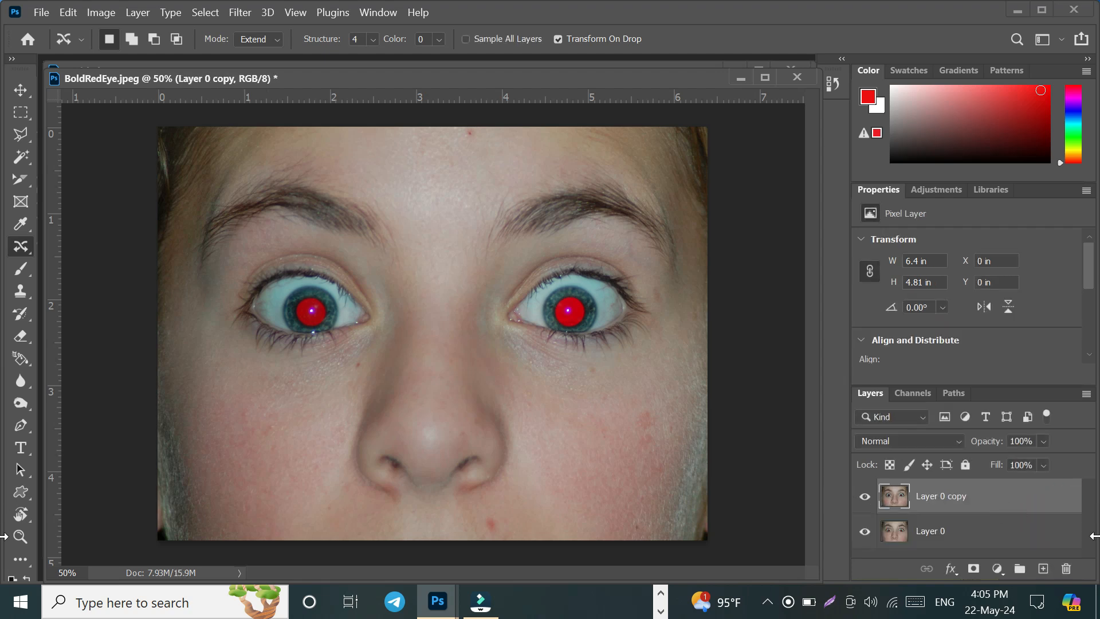
pyautogui.click(926, 498)
# Step: Correct the red pupils in both eyes using the Red Eye tool with pupil size and darken amount at 46%
pyautogui.rightClick(19, 246)
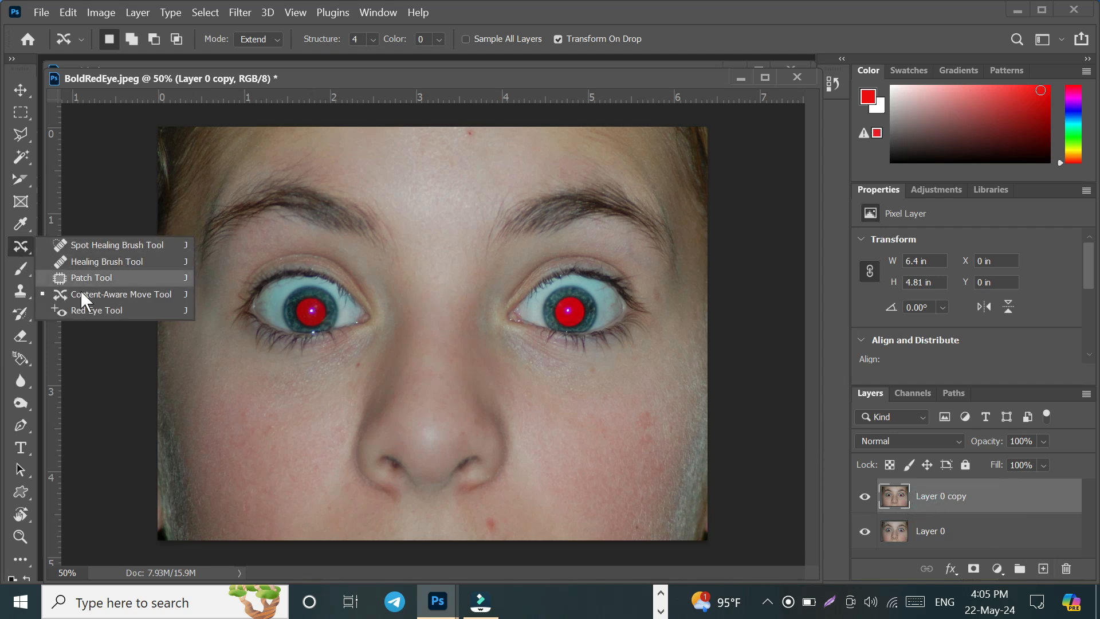
pyautogui.click(86, 311)
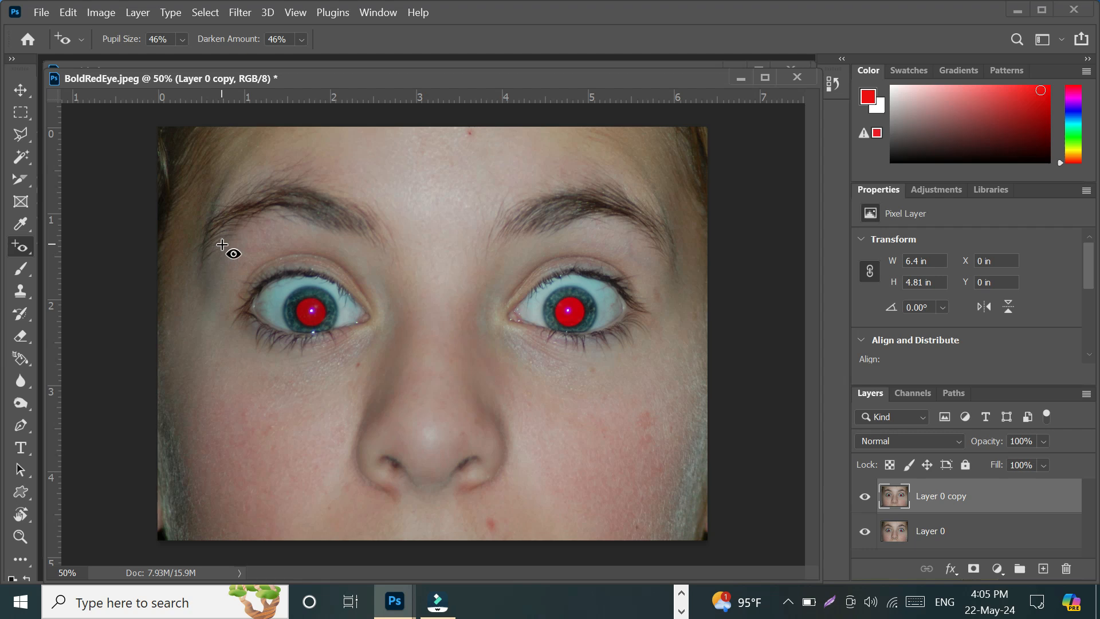
pyautogui.moveTo(222, 243); pyautogui.dragTo(388, 382)
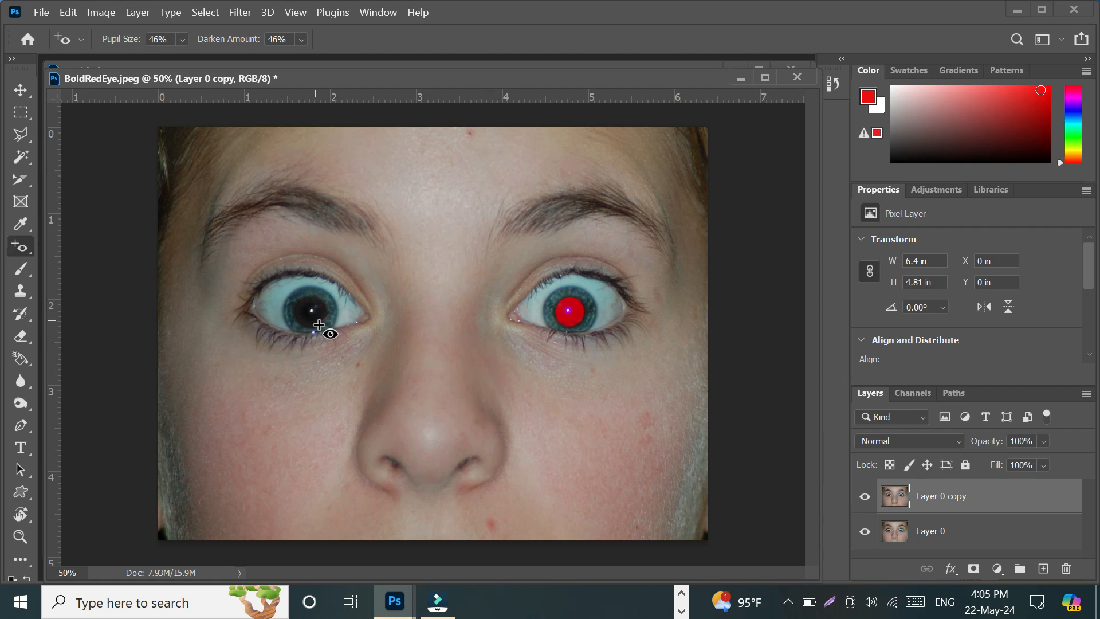
pyautogui.moveTo(493, 230); pyautogui.dragTo(648, 385)
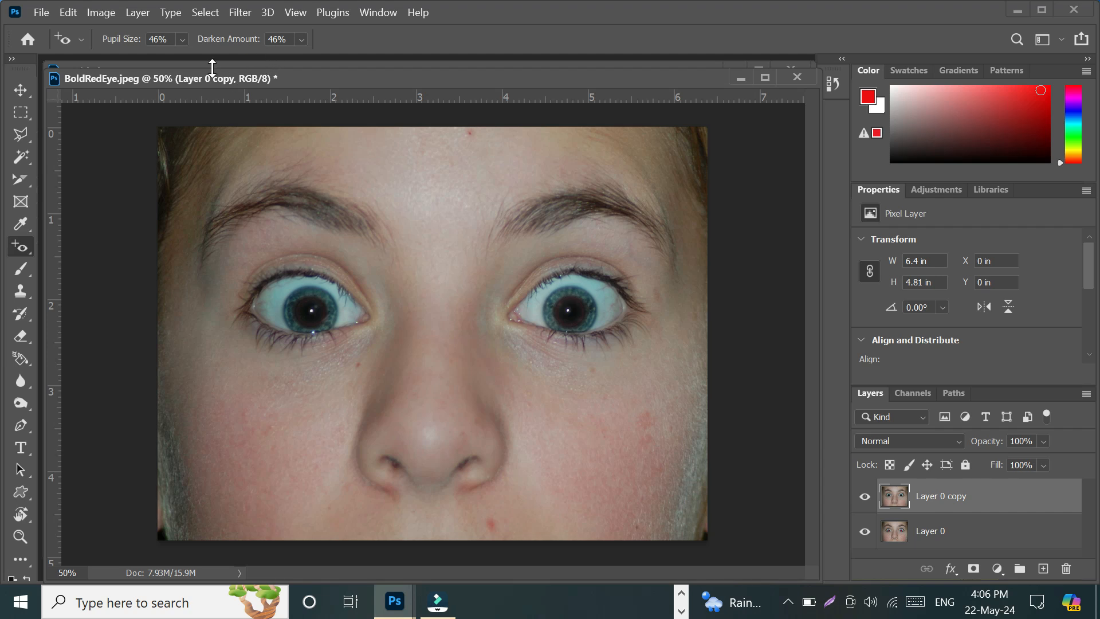
# Step: Raise the Red Eye tool's pupil size to 100%, and bring it back down to 49%
pyautogui.click(183, 38)
pyautogui.moveTo(195, 57); pyautogui.dragTo(253, 59)
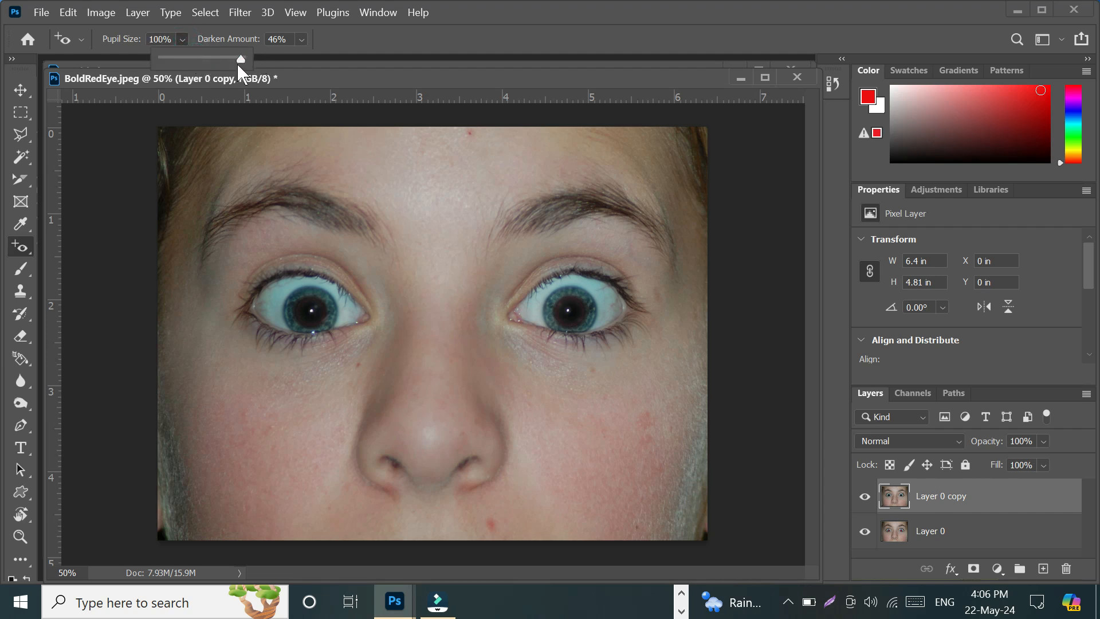
pyautogui.moveTo(158, 73); pyautogui.dragTo(202, 74)
# Step: Close BoldRedEye.jpeg without saving its changes
pyautogui.click(798, 77)
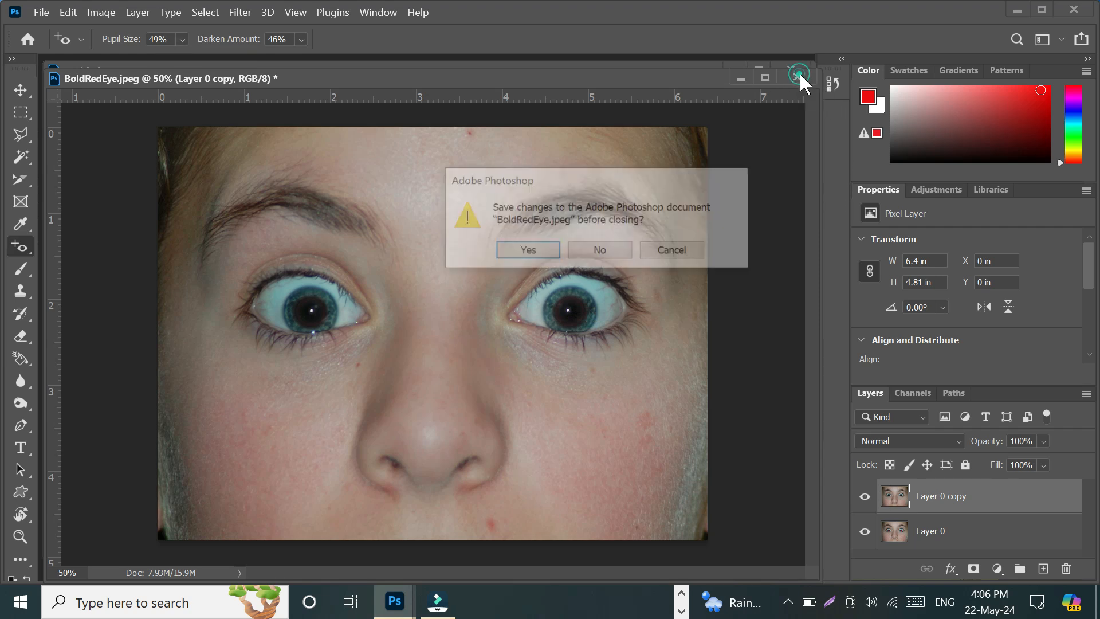
pyautogui.click(600, 252)
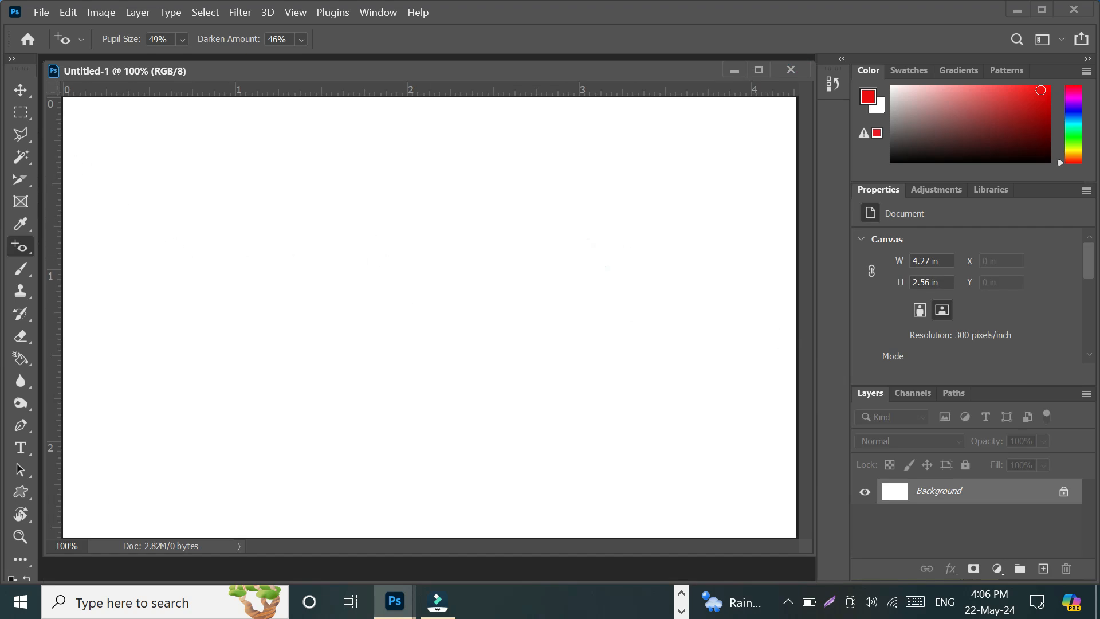
# Step: Open woman-with-red-eyes-red-scarf_737852-1105.jpg from the images folder and enlarge its document window
pyautogui.click(37, 12)
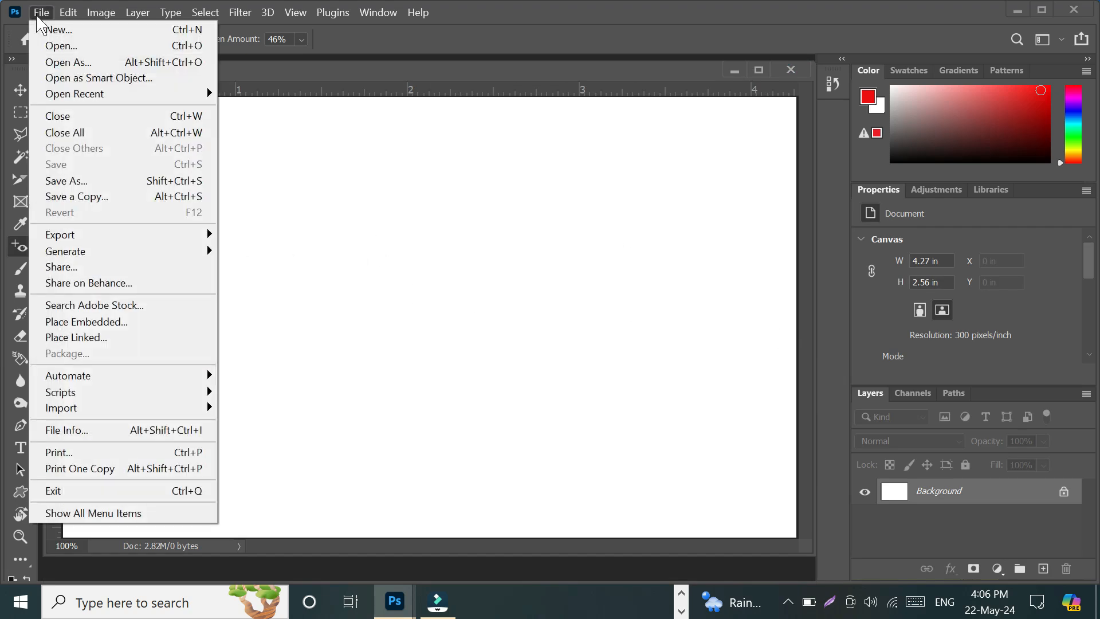
pyautogui.click(57, 46)
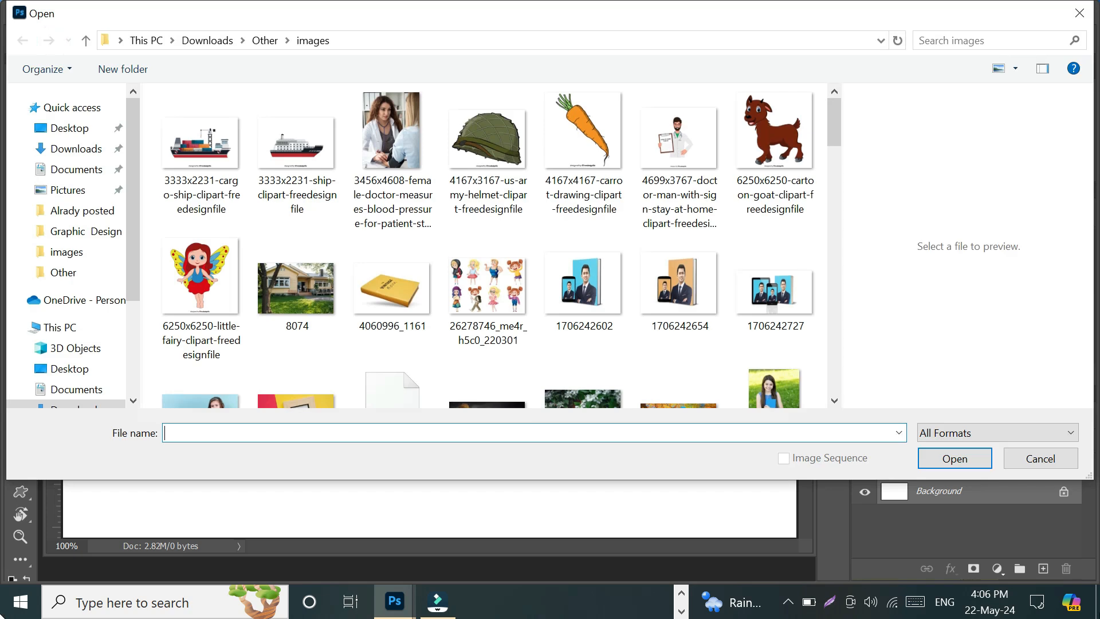
pyautogui.scroll(-15, 349, 235)
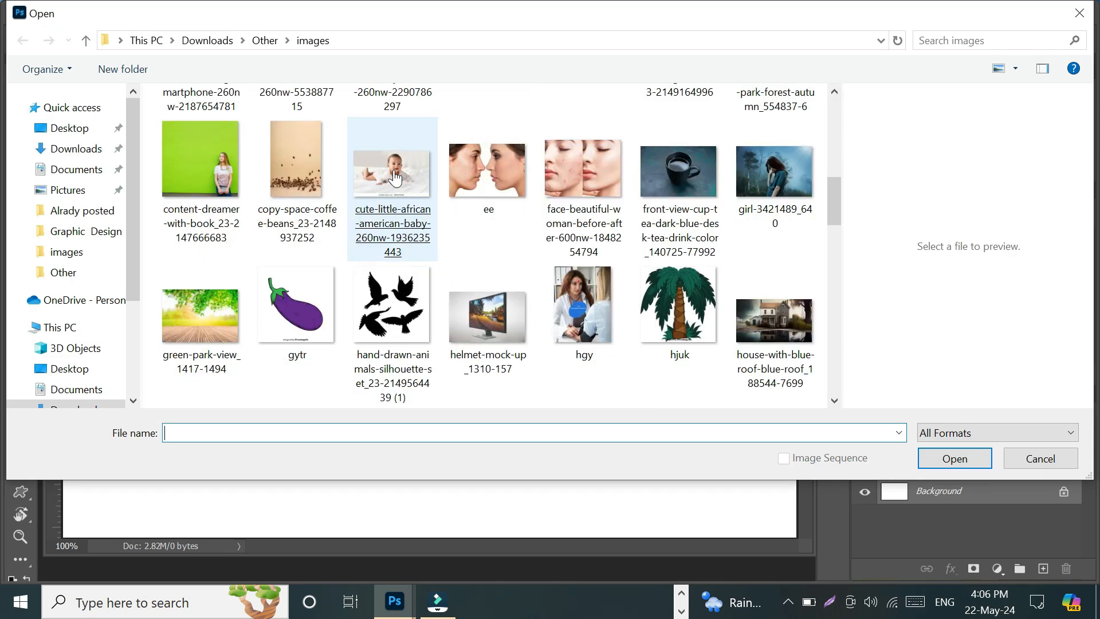
pyautogui.scroll(-5, 471, 139)
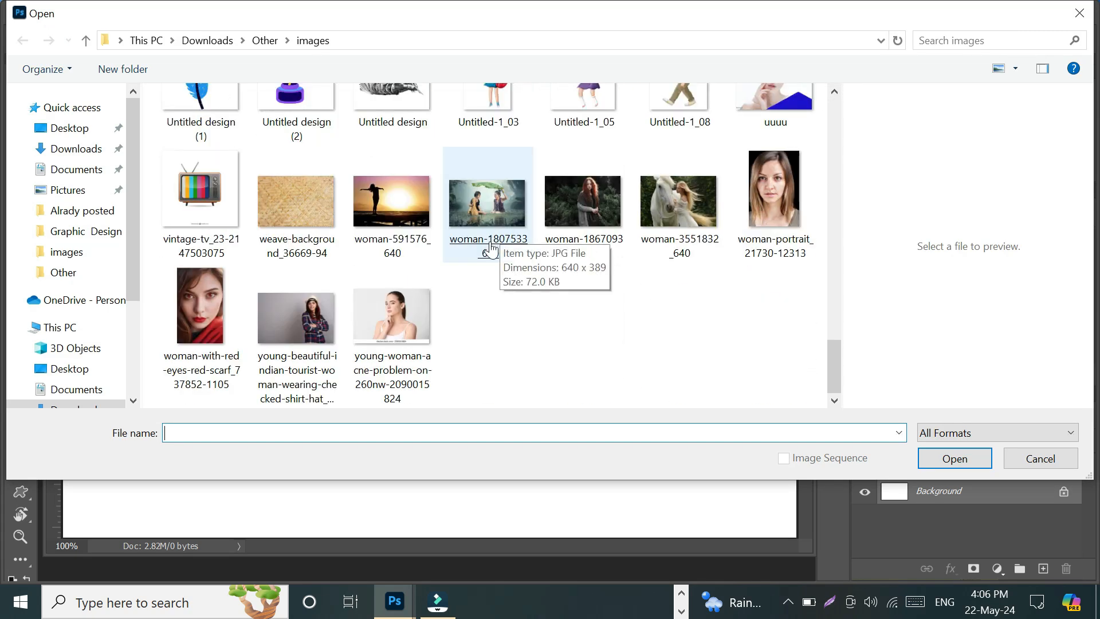
pyautogui.doubleClick(207, 323)
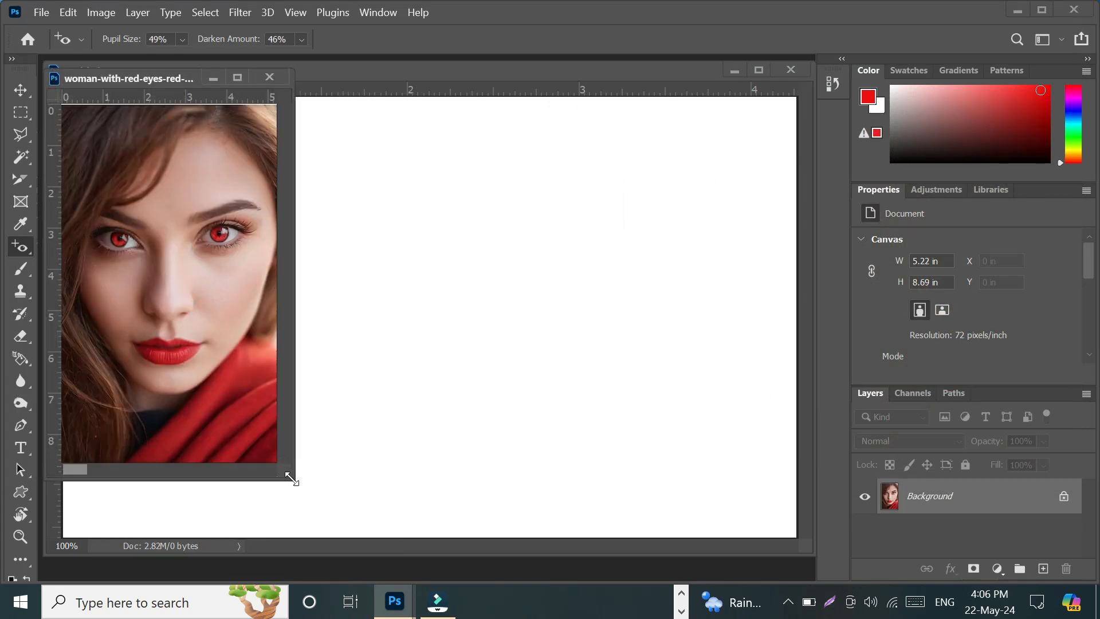
pyautogui.moveTo(291, 477); pyautogui.dragTo(816, 578)
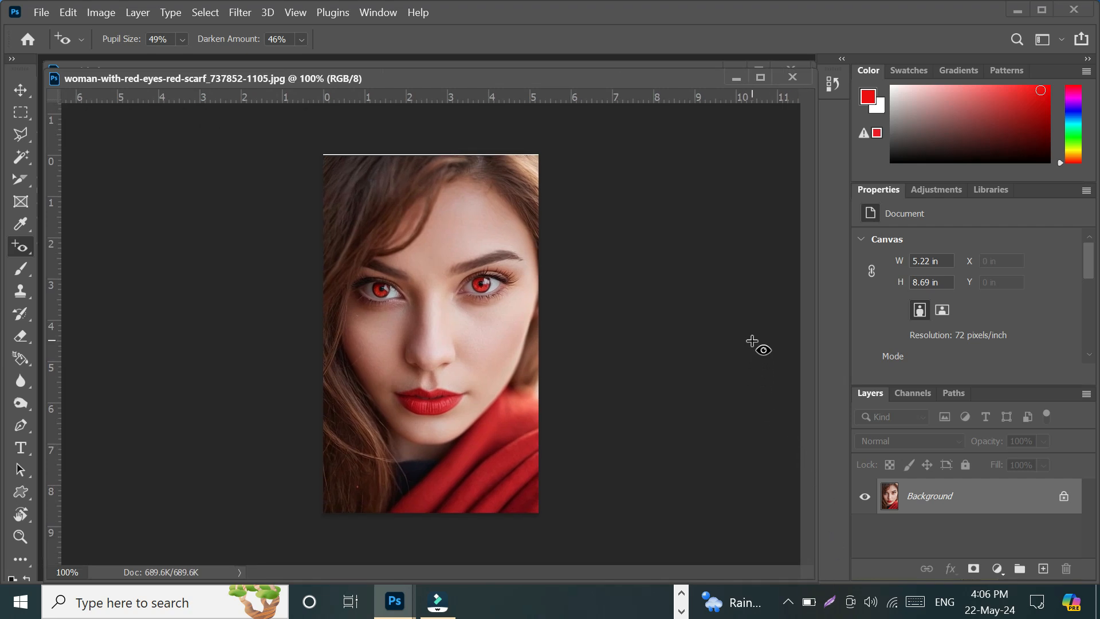
# Step: Shrink the woman photo's window to uncover Untitled-1, and copy the photo onto its blank canvas with the Move tool
pyautogui.moveTo(810, 581); pyautogui.dragTo(436, 468)
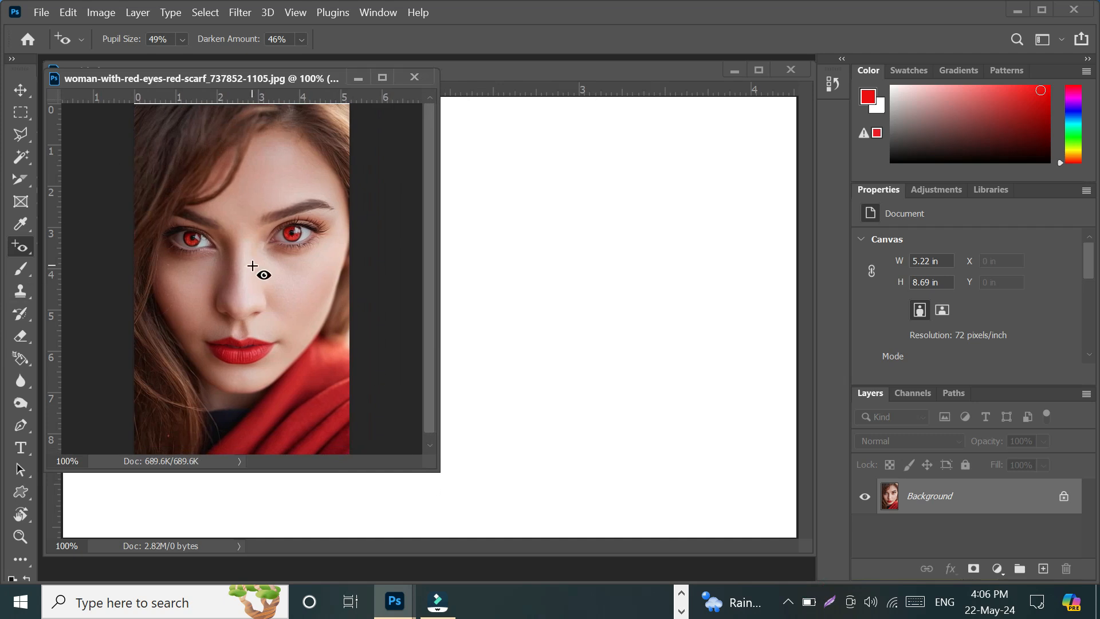
pyautogui.click(21, 88)
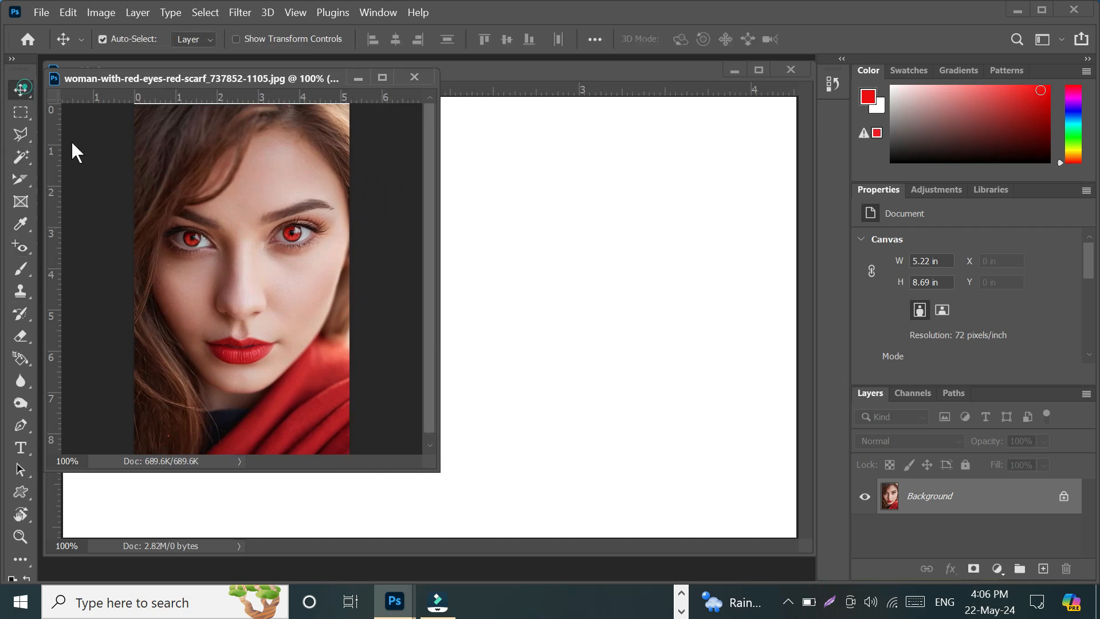
pyautogui.moveTo(228, 252); pyautogui.dragTo(411, 290)
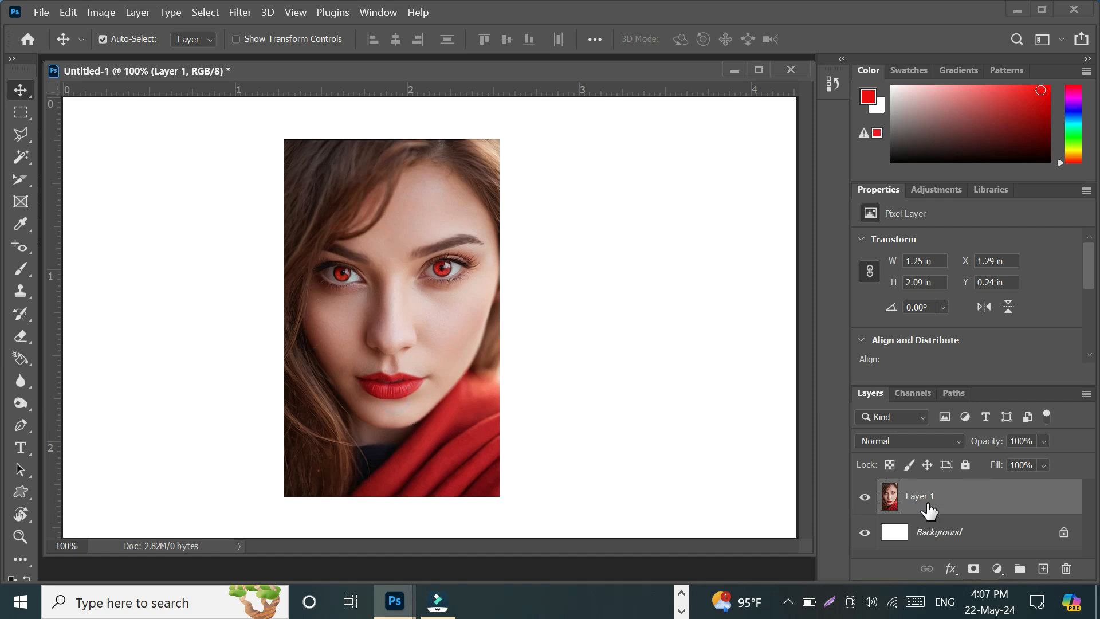
# Step: Select Layer 1's pixels, scale them to about 181%, shift the face lower on the canvas, apply the transform, and deselect
pyautogui.keyDown('ctrl'); pyautogui.click(889, 505); pyautogui.keyUp('ctrl')
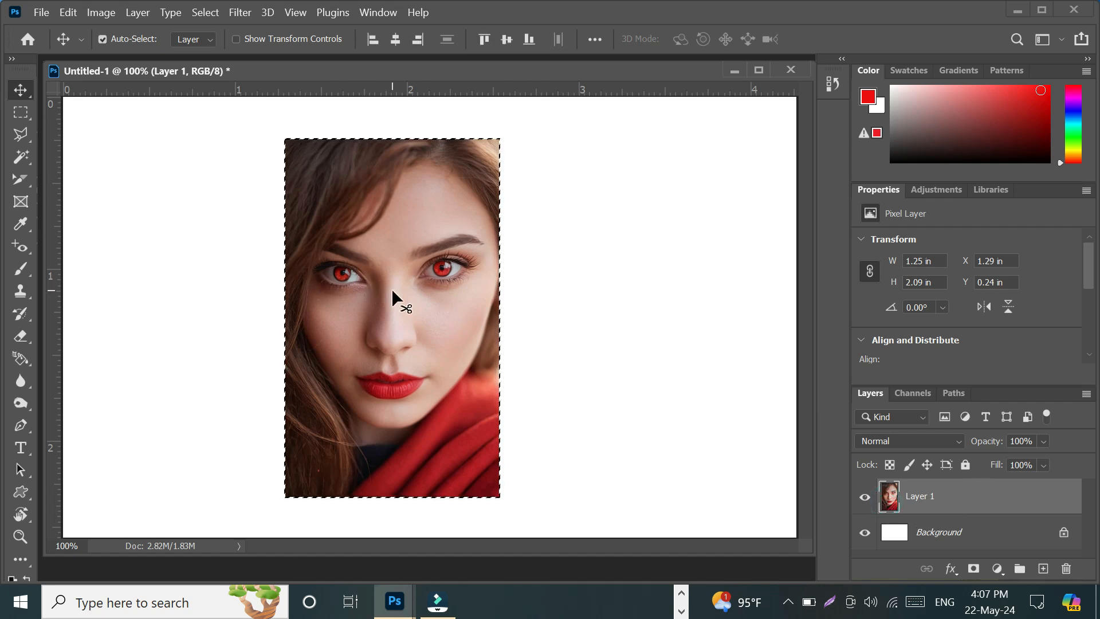
pyautogui.hotkey('ctrl', 't')
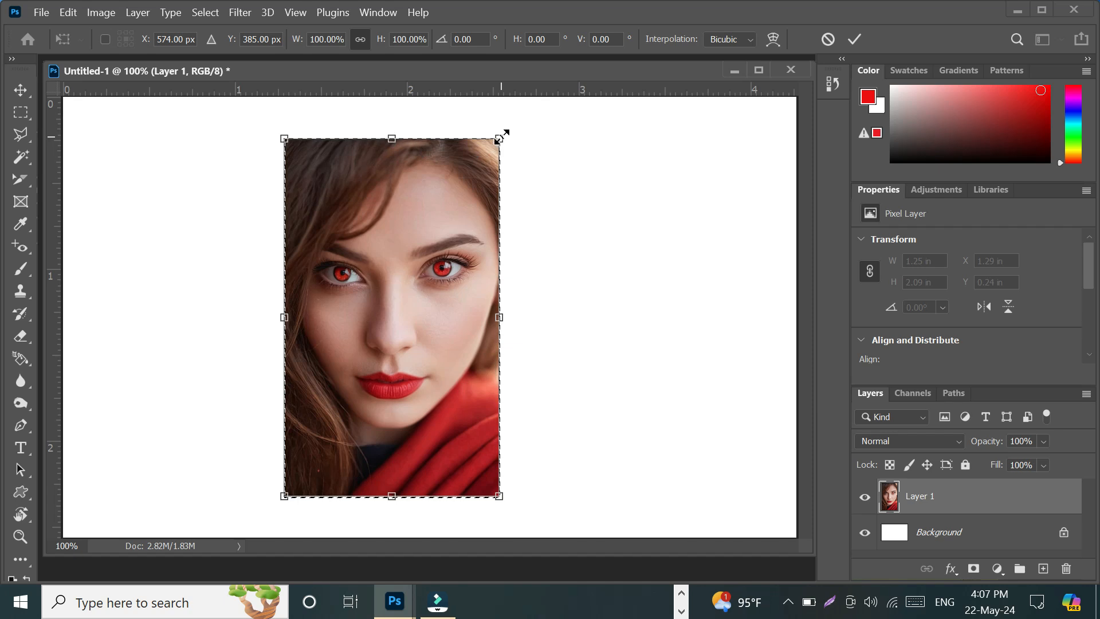
pyautogui.moveTo(500, 136); pyautogui.dragTo(762, 40)
pyautogui.moveTo(275, 497); pyautogui.dragTo(170, 615)
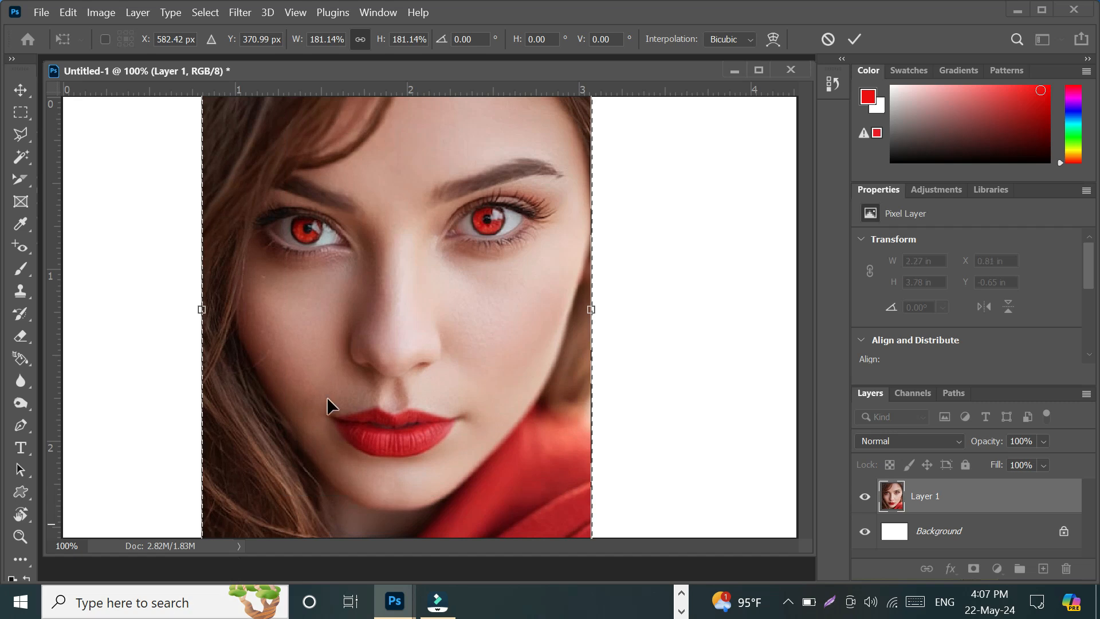
pyautogui.moveTo(520, 260); pyautogui.dragTo(529, 313)
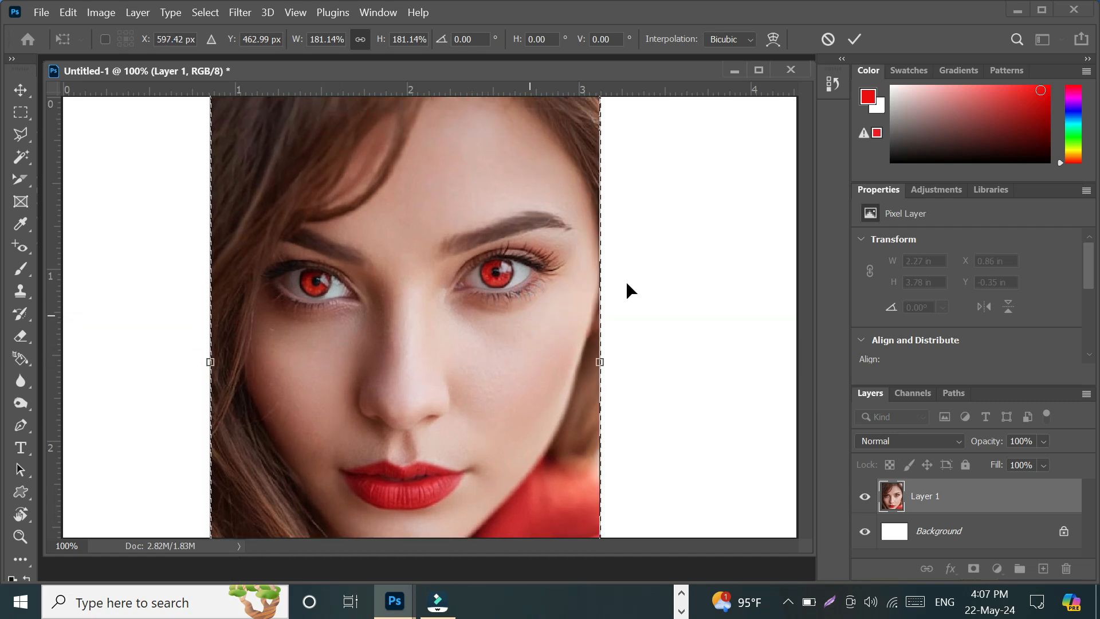
pyautogui.click(860, 40)
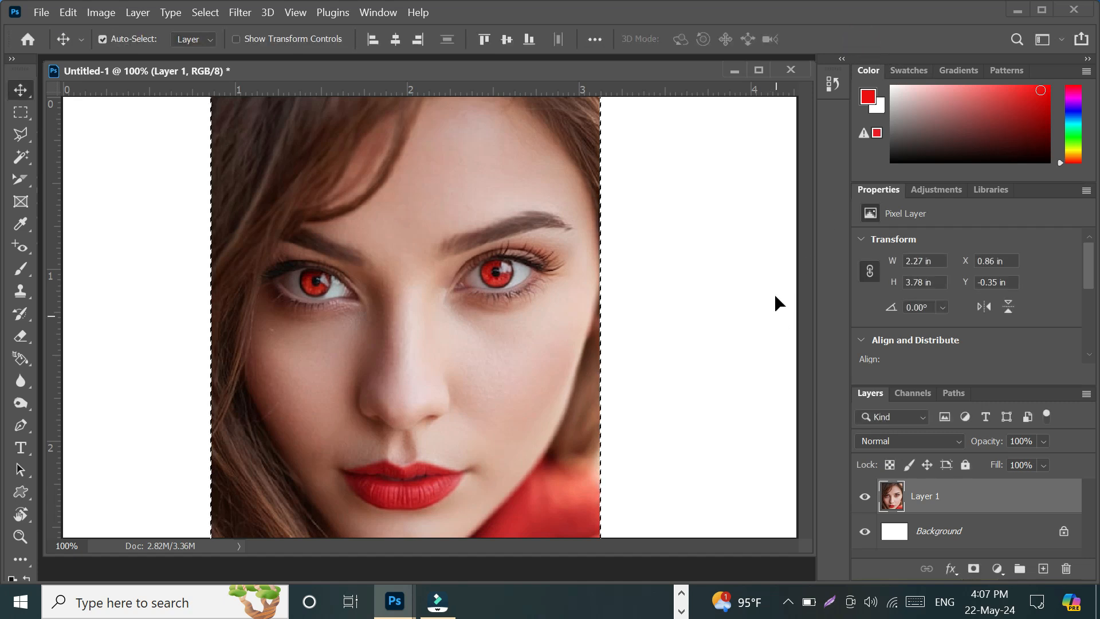
pyautogui.hotkey('ctrl', 'd')
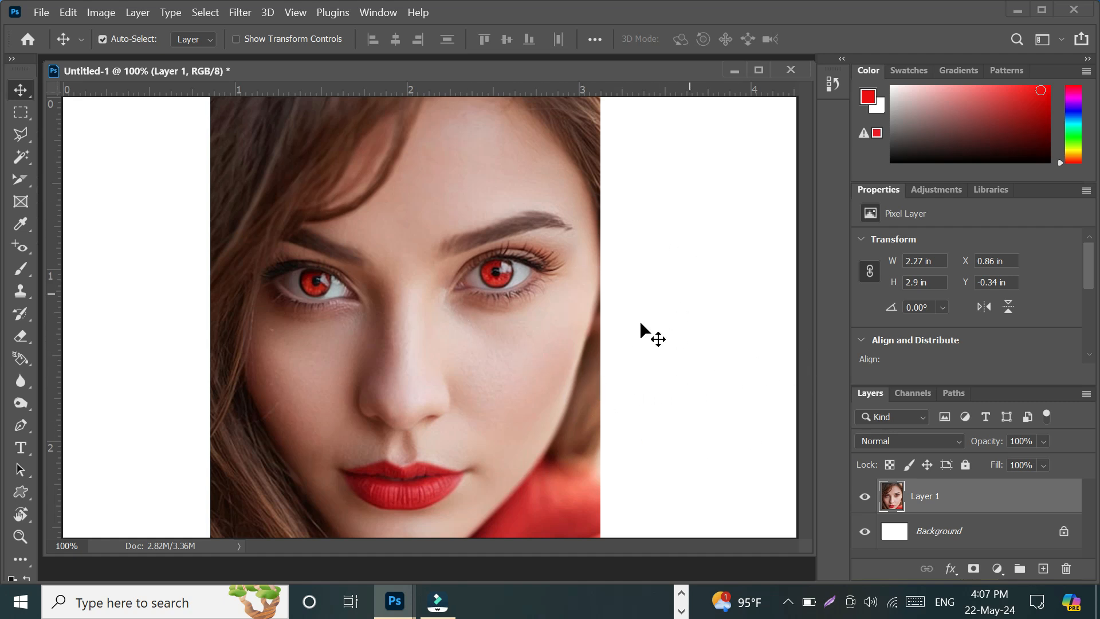
# Step: Close Untitled-1 without saving its changes, and close the red-scarf woman photo
pyautogui.click(799, 69)
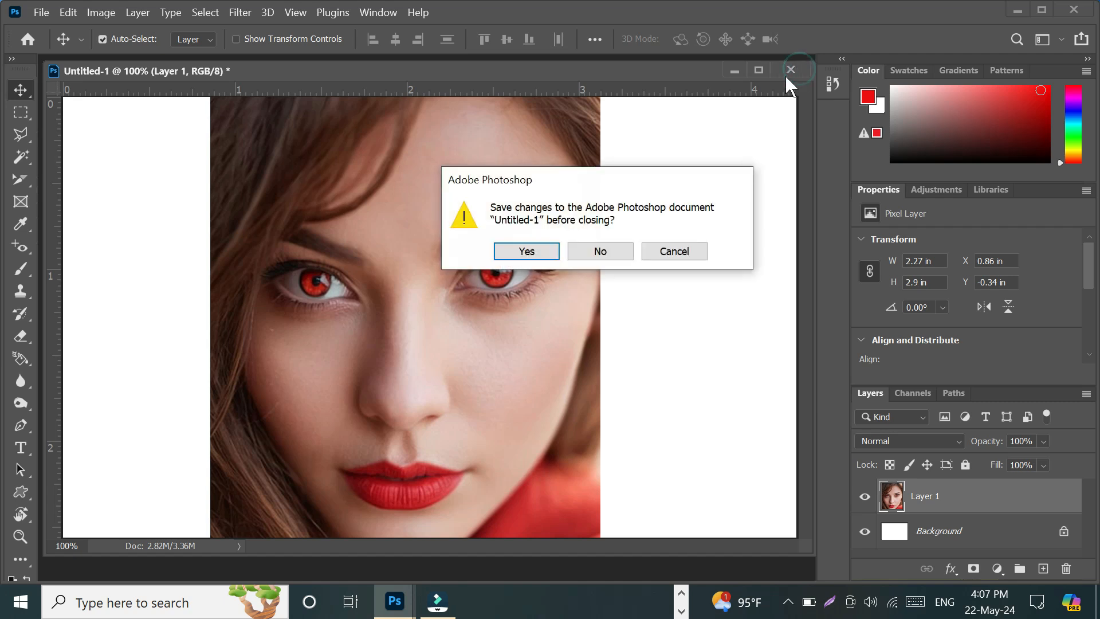
pyautogui.click(602, 252)
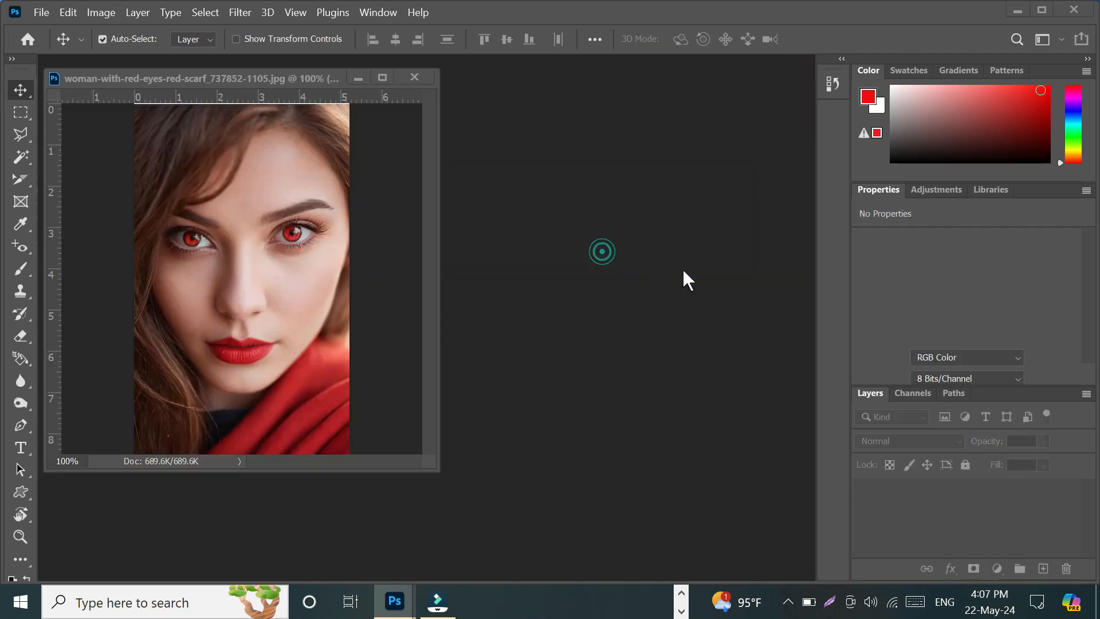
pyautogui.click(414, 77)
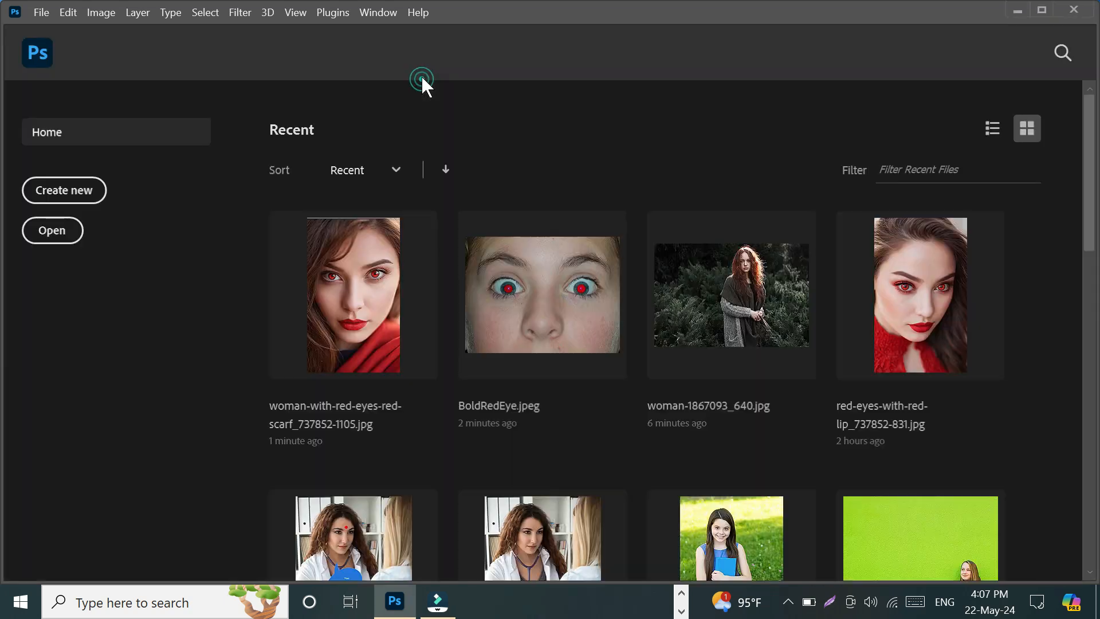
# Step: Reopen woman-with-red-eyes-red-scarf_737852-1105.jpg from the images folder and enlarge its document window
pyautogui.click(41, 13)
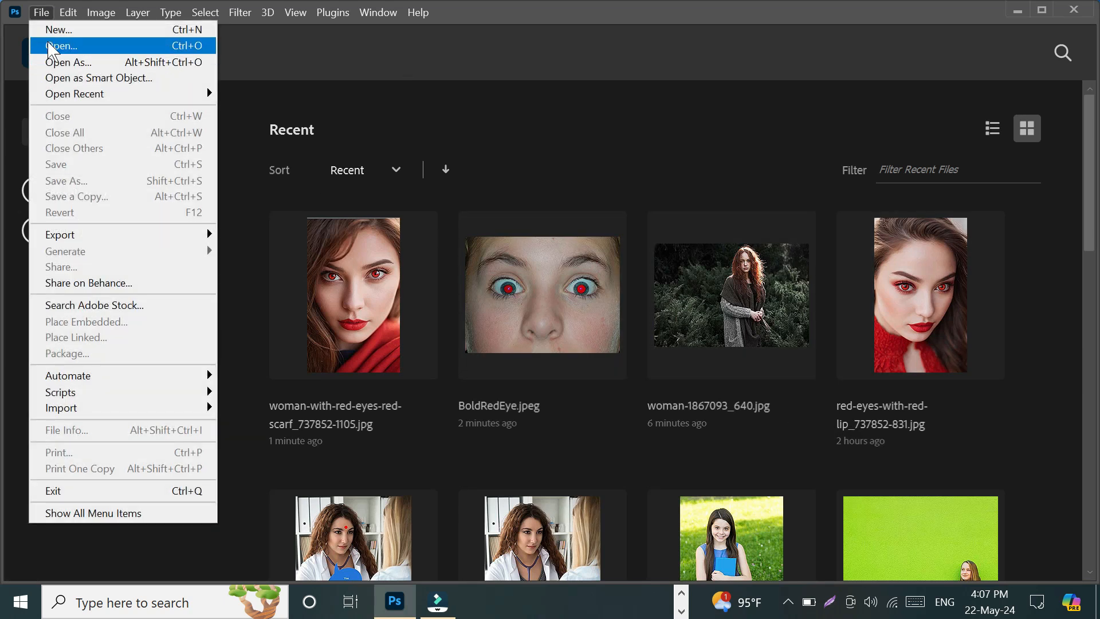
pyautogui.click(51, 45)
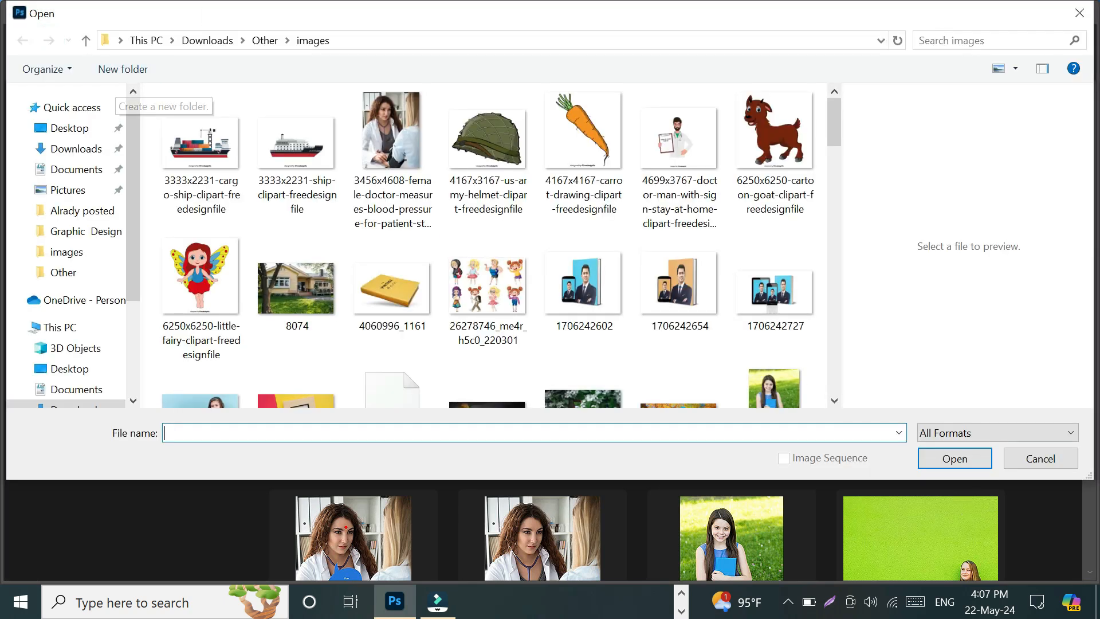
pyautogui.scroll(-10, 573, 183)
pyautogui.scroll(-15, 440, 318)
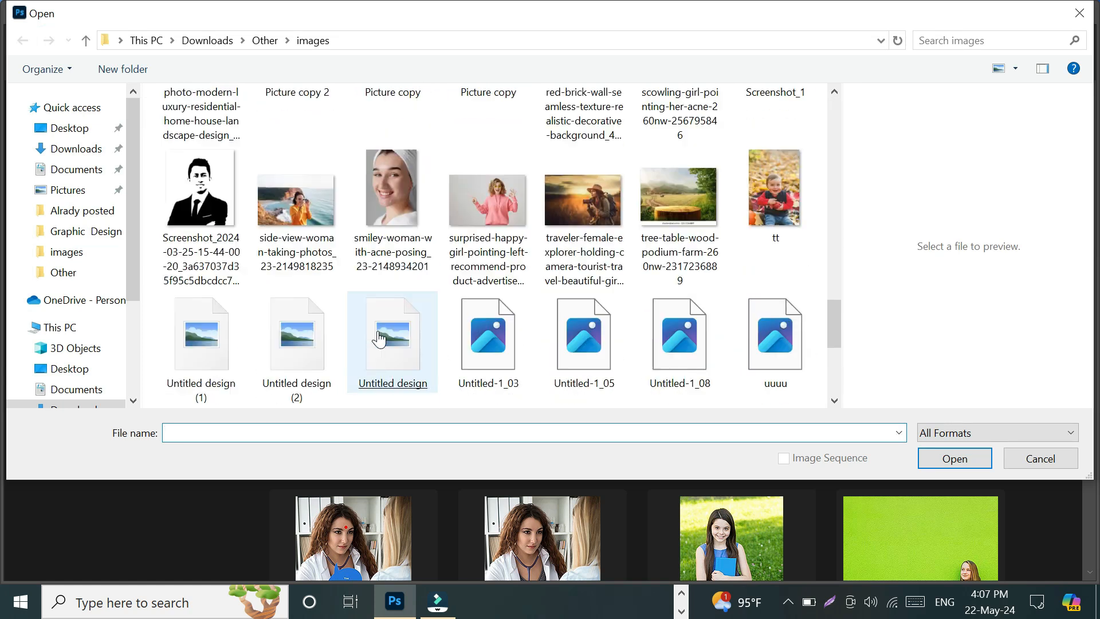
pyautogui.click(195, 321)
pyautogui.doubleClick(195, 321)
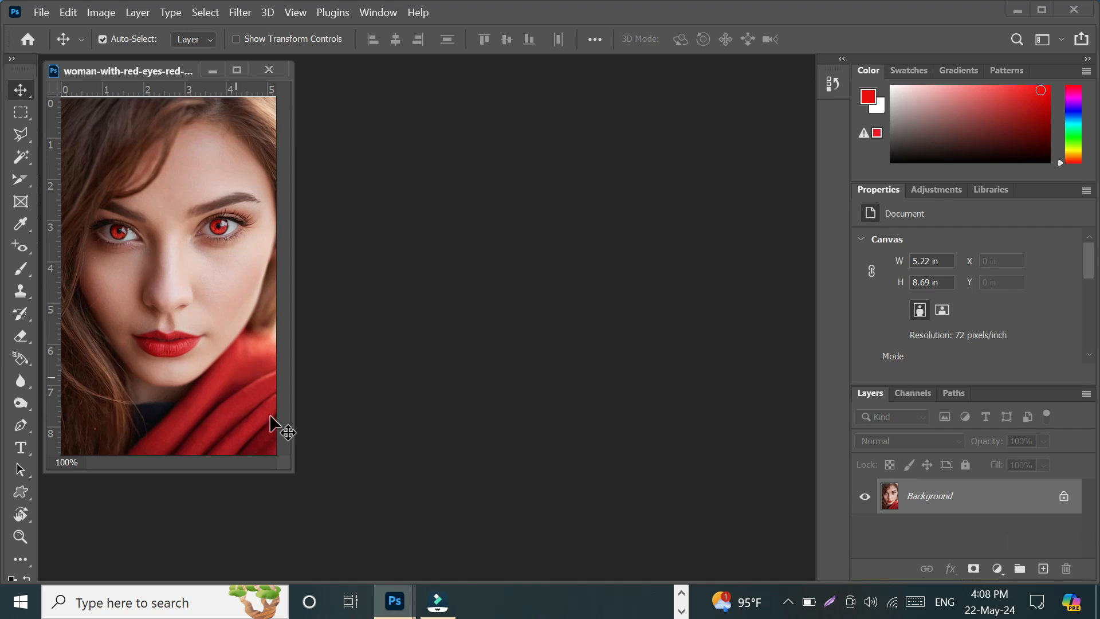
pyautogui.moveTo(287, 474); pyautogui.dragTo(813, 584)
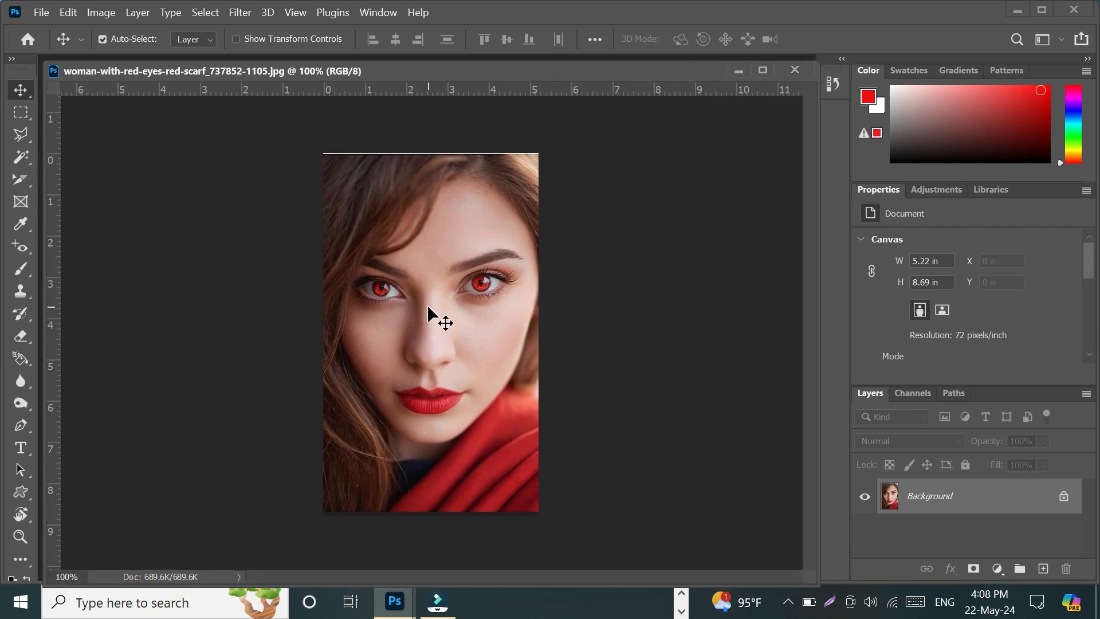
pyautogui.scroll(6, 428, 306)
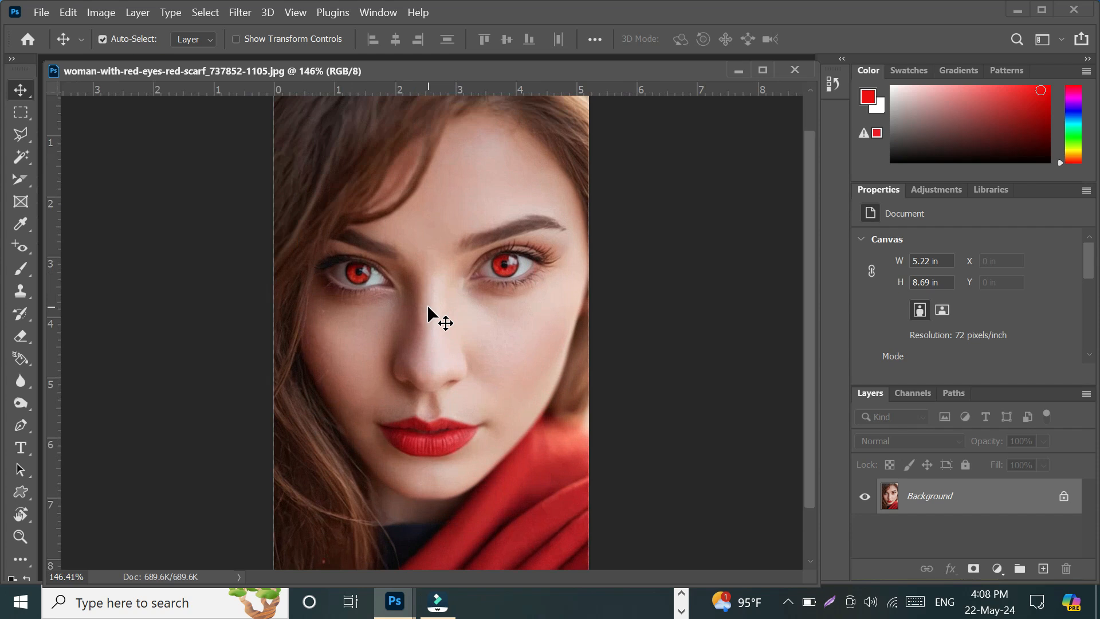
pyautogui.scroll(1, 427, 304)
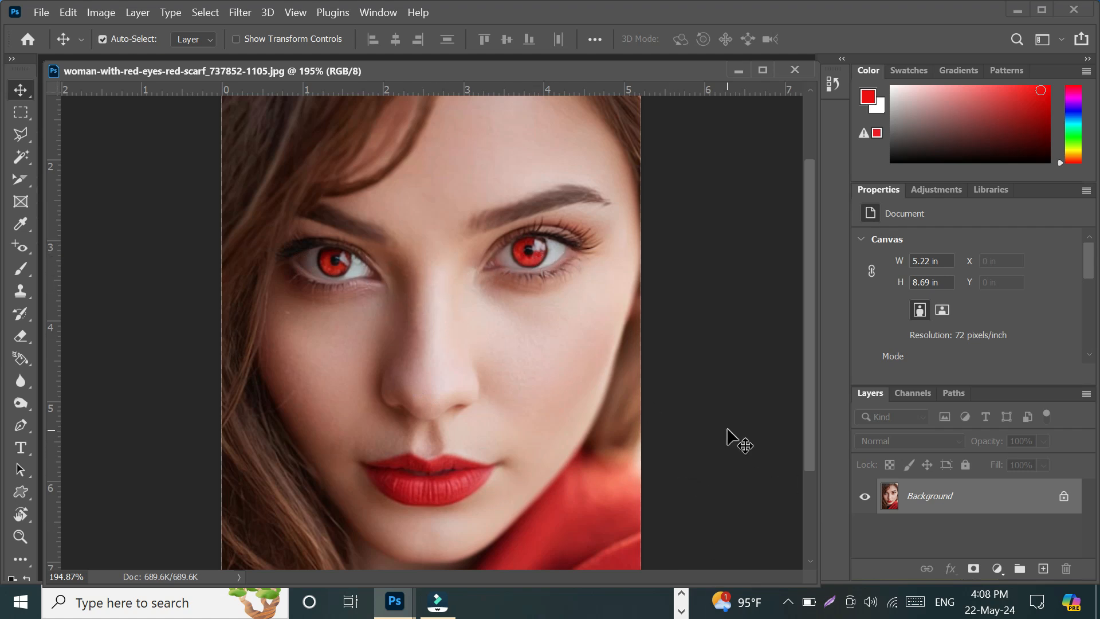
# Step: Unlock the woman photo's Background layer, duplicate it, and select the original layer
pyautogui.click(1064, 496)
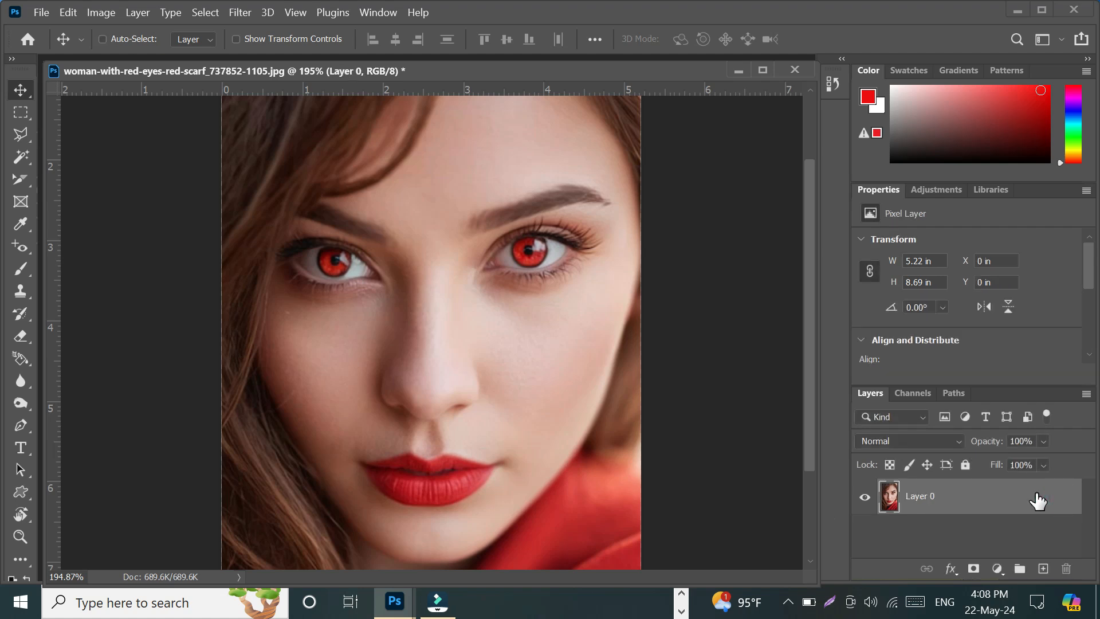
pyautogui.hotkey('ctrl', 'j')
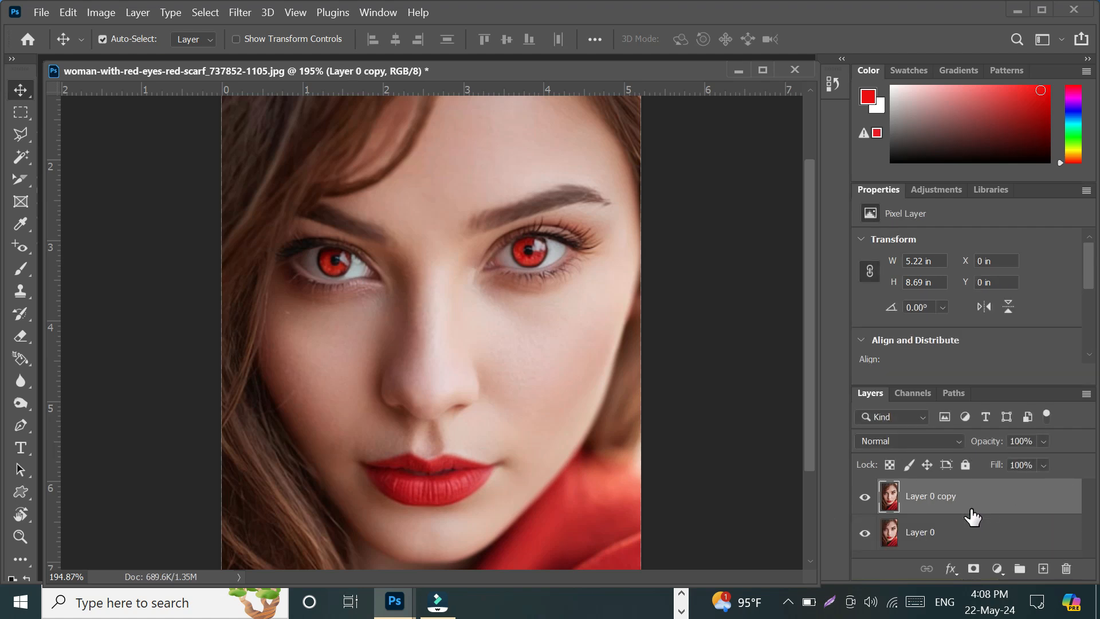
pyautogui.click(944, 535)
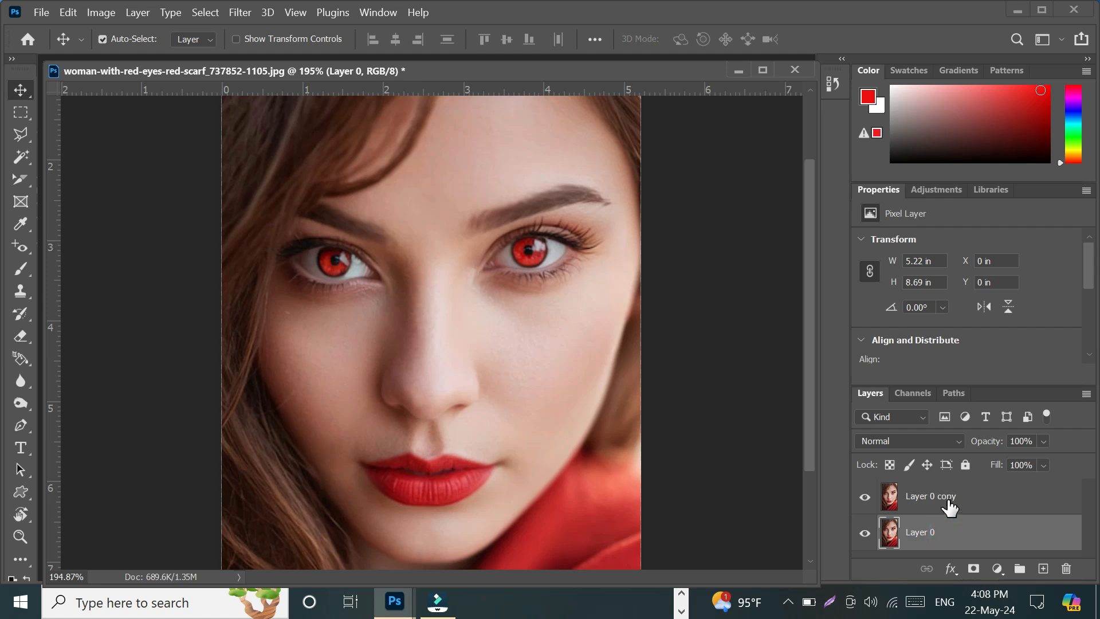
# Step: Select the Layer 0 copy layer and activate the Red Eye tool
pyautogui.click(949, 503)
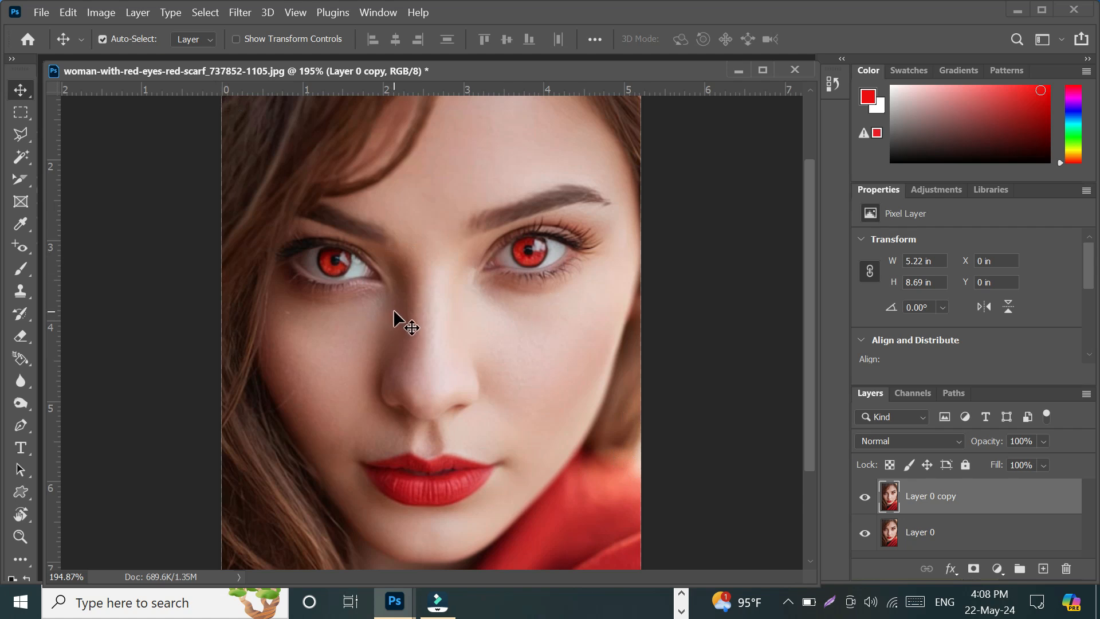
pyautogui.click(19, 249)
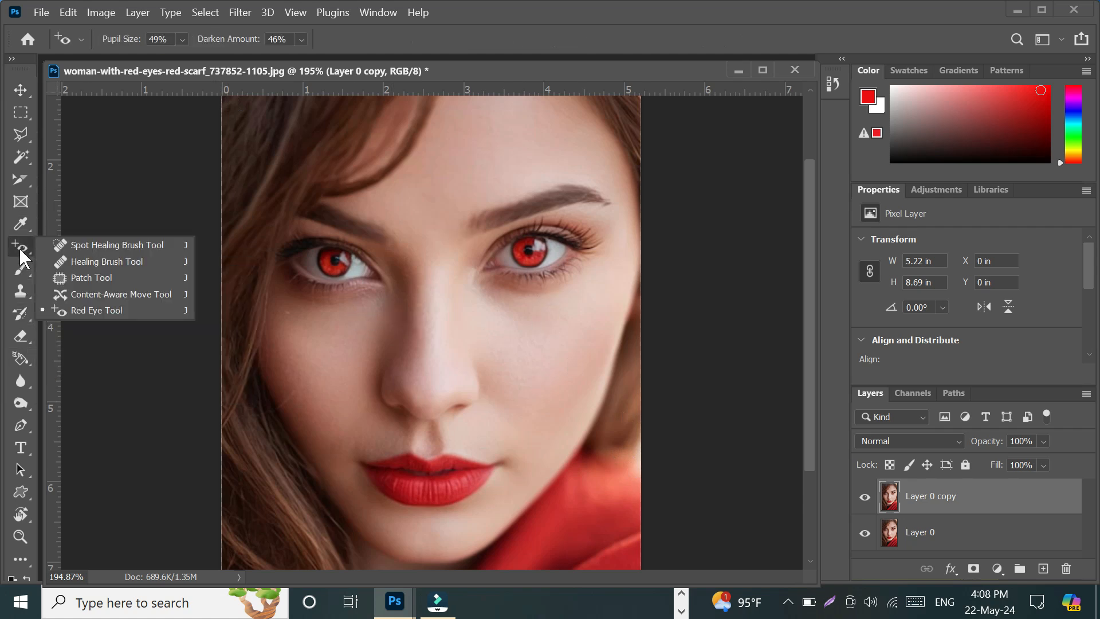
pyautogui.click(105, 310)
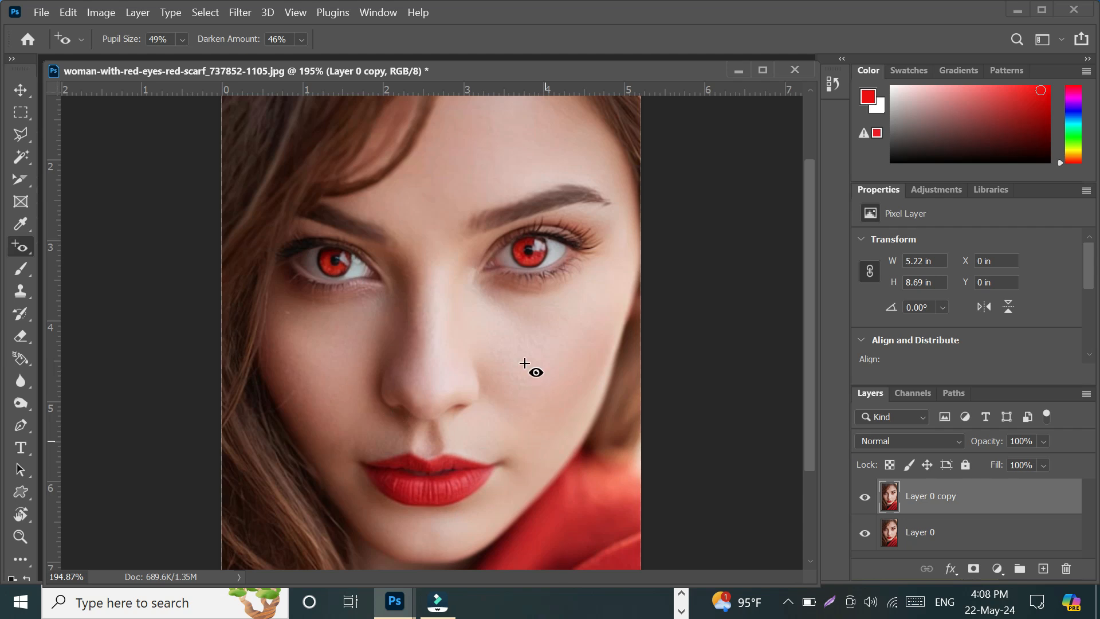
# Step: Set the Red Eye tool's Pupil Size and Darken Amount to 100% and correct the eye on the photo's left side
pyautogui.click(182, 38)
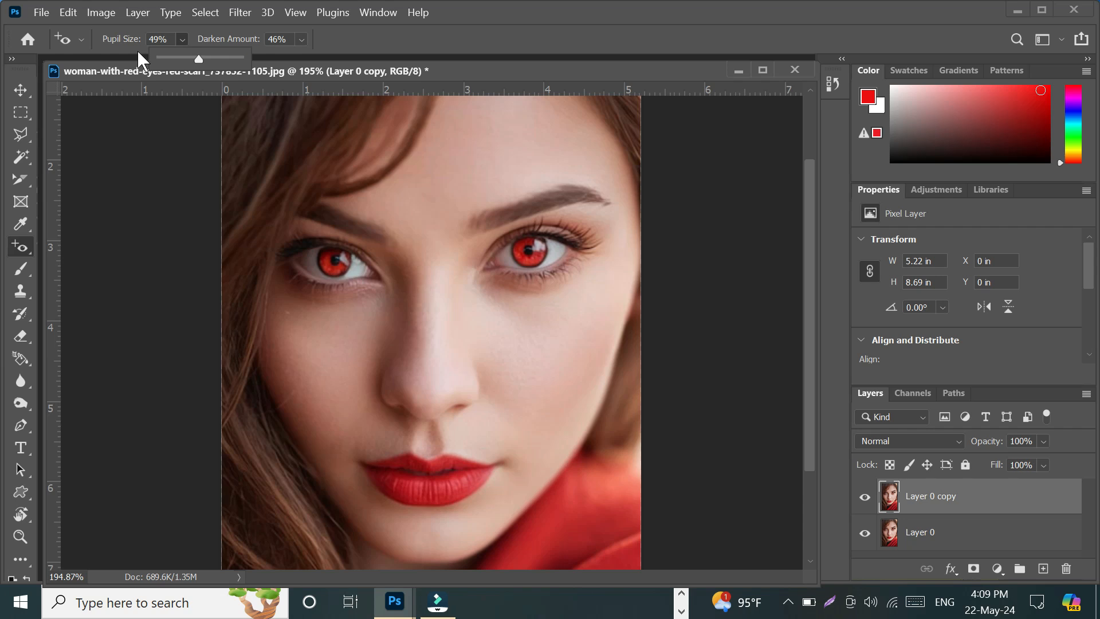
pyautogui.moveTo(195, 59); pyautogui.dragTo(261, 50)
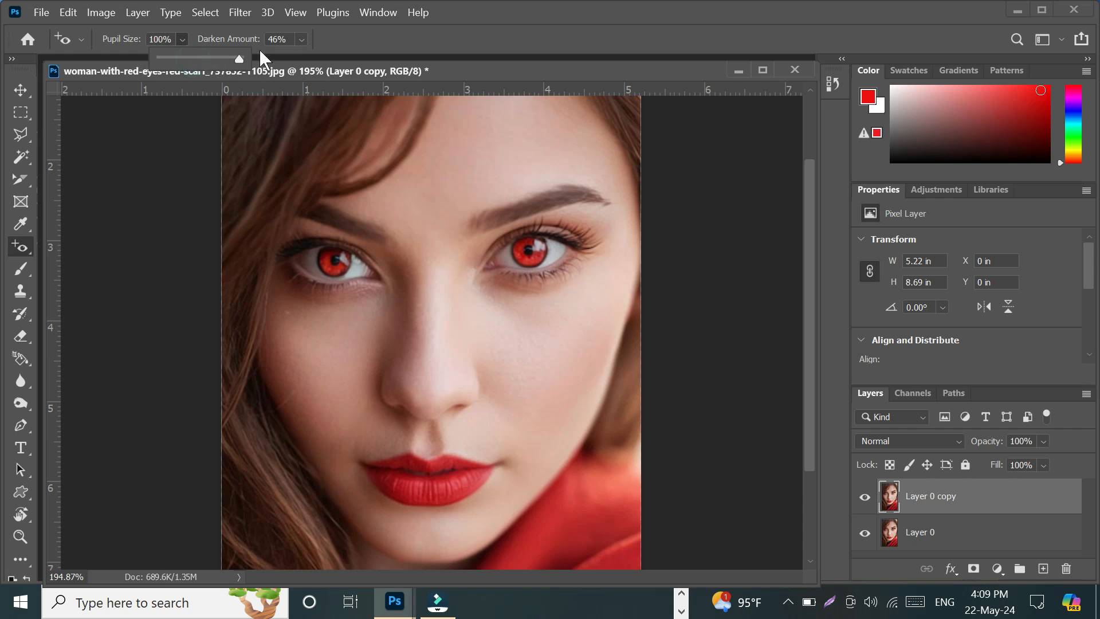
pyautogui.click(301, 39)
pyautogui.moveTo(338, 58); pyautogui.dragTo(364, 55)
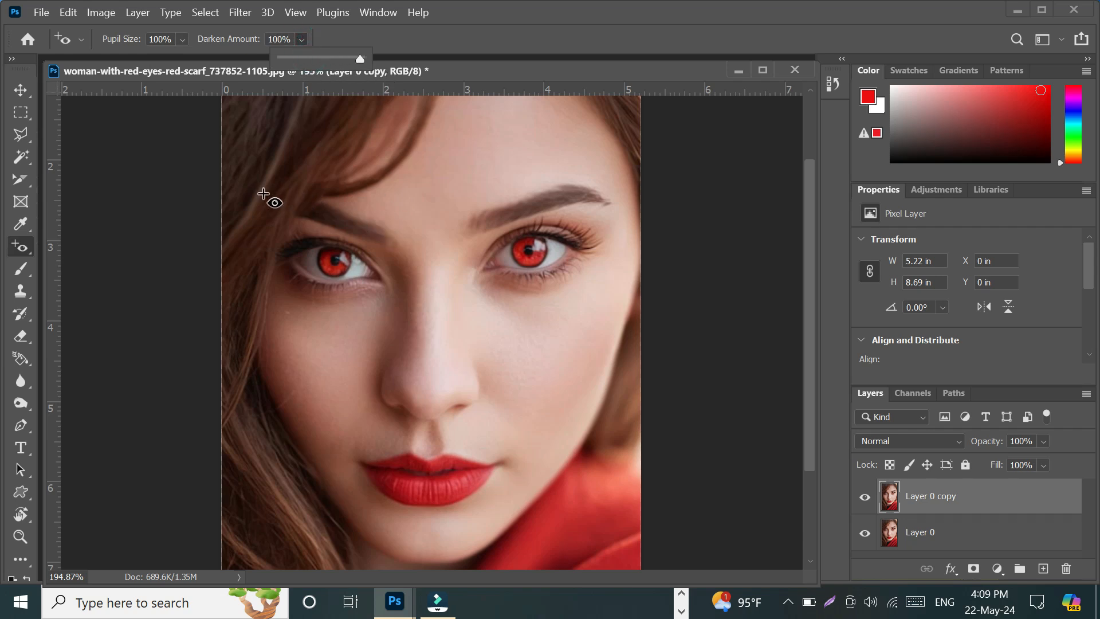
pyautogui.moveTo(263, 193); pyautogui.dragTo(402, 334)
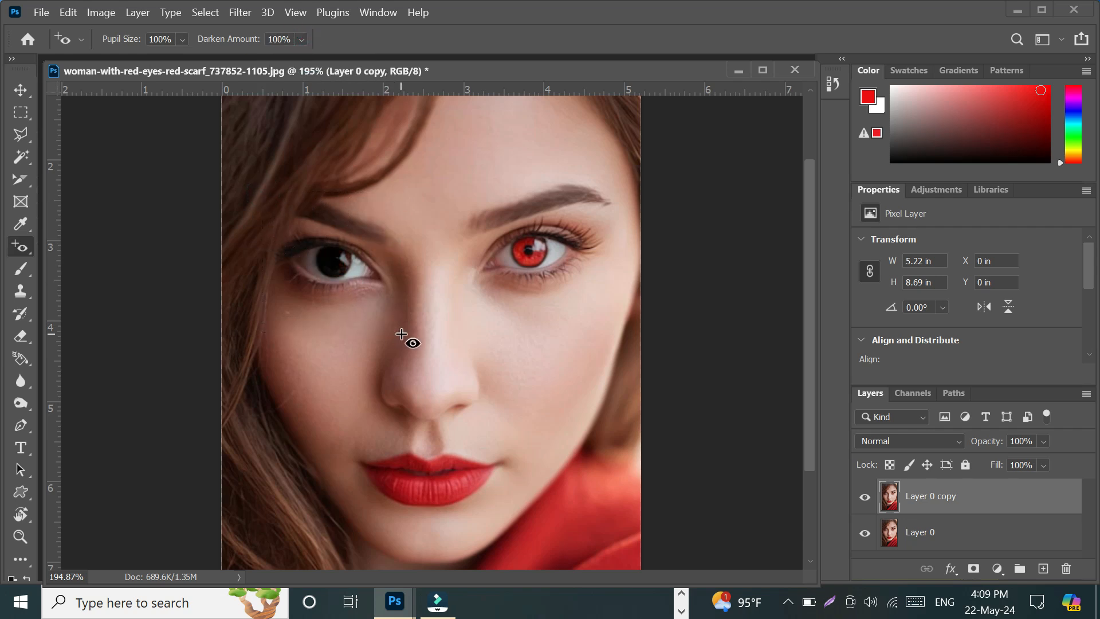
pyautogui.moveTo(483, 210); pyautogui.dragTo(600, 306)
pyautogui.moveTo(486, 201); pyautogui.dragTo(553, 281)
pyautogui.moveTo(611, 309); pyautogui.dragTo(619, 314)
pyautogui.moveTo(480, 207); pyautogui.dragTo(578, 297)
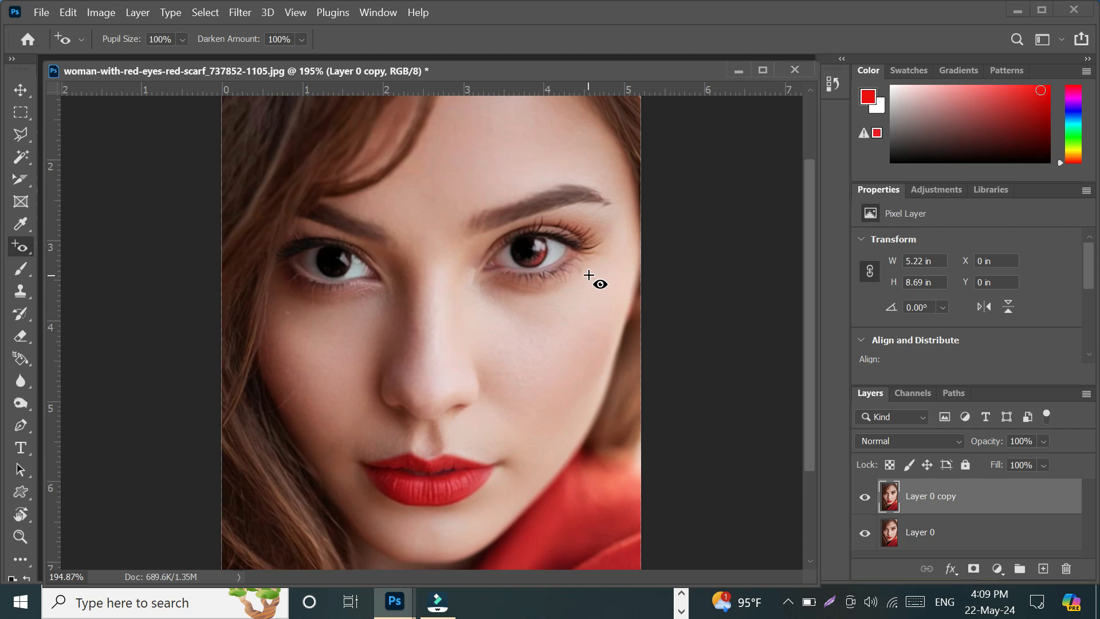
pyautogui.hotkey('ctrl', 'z')
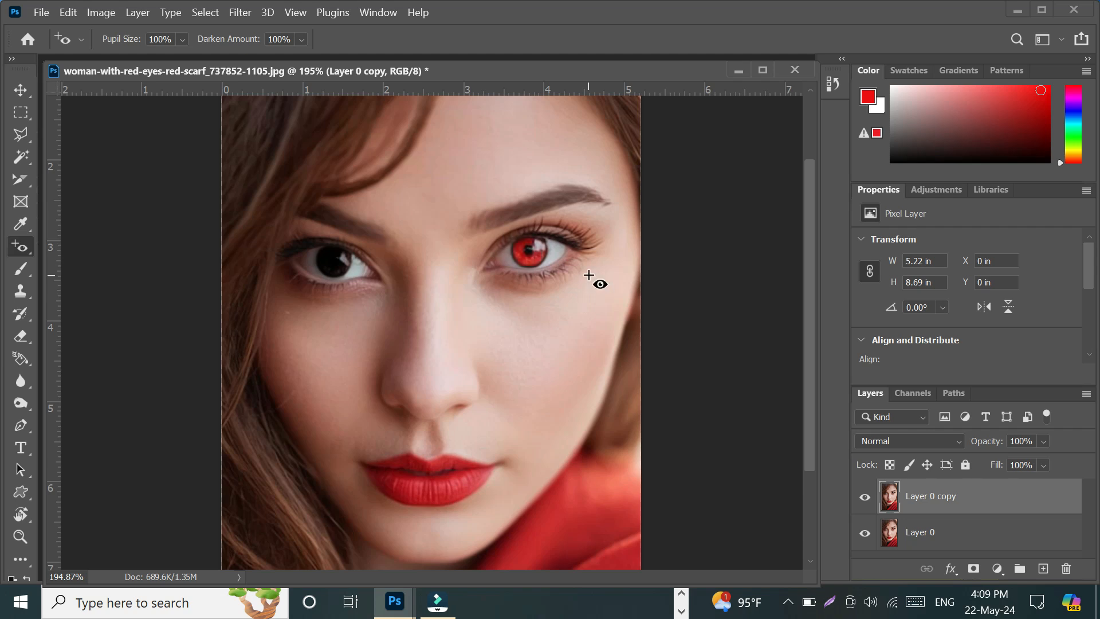
# Step: Correct the remaining red eye on the photo's right side by outlining areas around it with the Red Eye tool
pyautogui.moveTo(453, 180); pyautogui.dragTo(616, 325)
pyautogui.moveTo(496, 211); pyautogui.dragTo(584, 301)
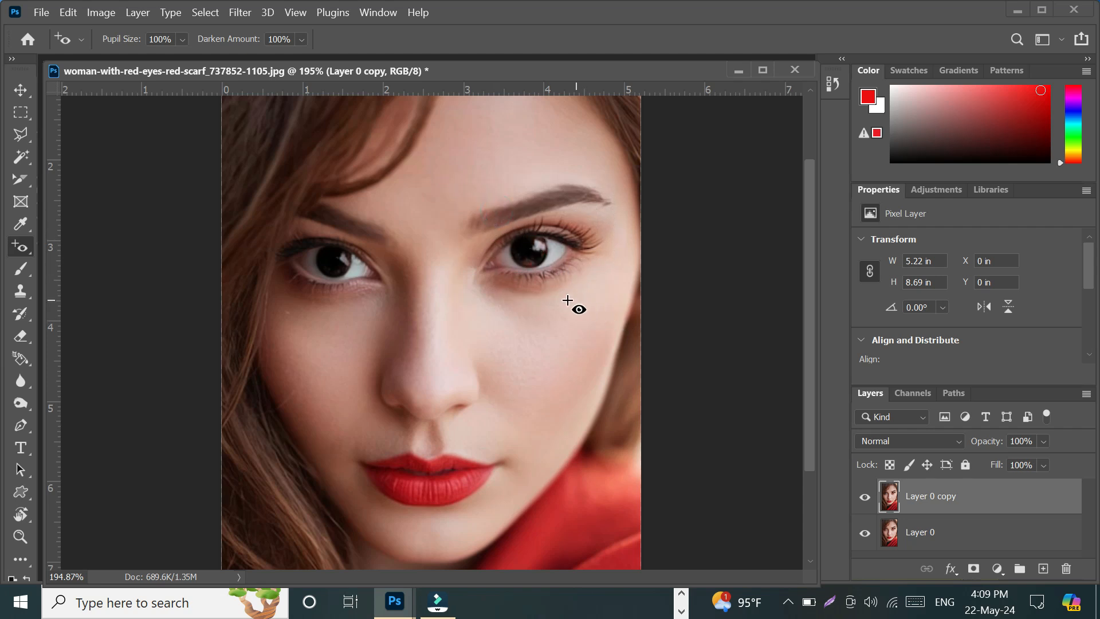
pyautogui.moveTo(441, 183); pyautogui.dragTo(584, 319)
# Step: Set the Red Eye tool's Pupil Size and Darken Amount to 1%
pyautogui.click(182, 39)
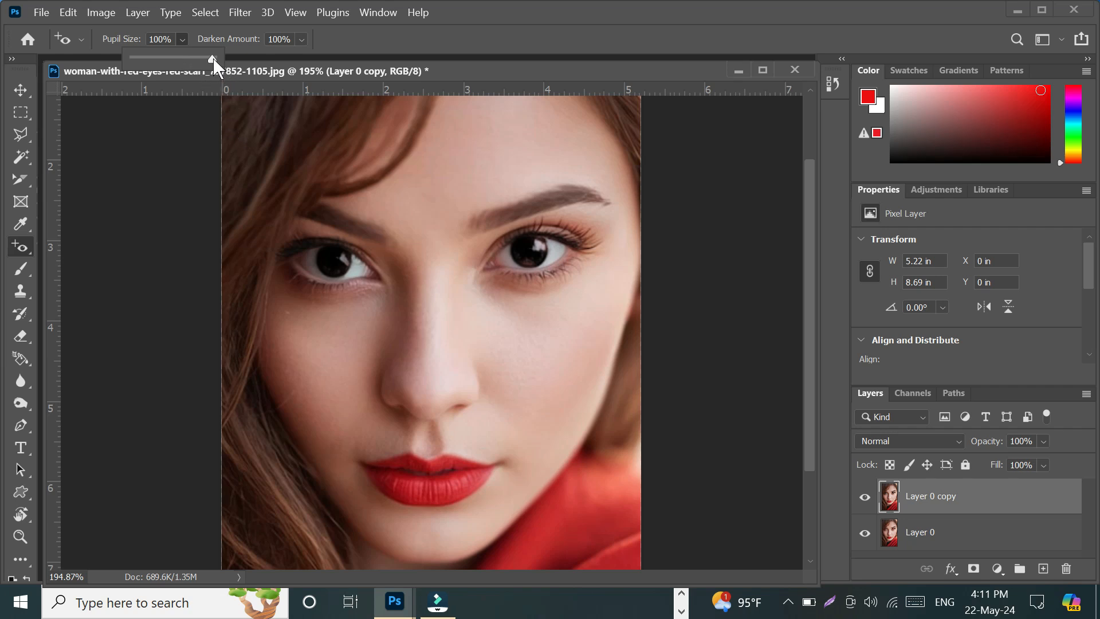
pyautogui.moveTo(190, 60); pyautogui.dragTo(143, 69)
pyautogui.click(302, 39)
pyautogui.moveTo(325, 57); pyautogui.dragTo(268, 60)
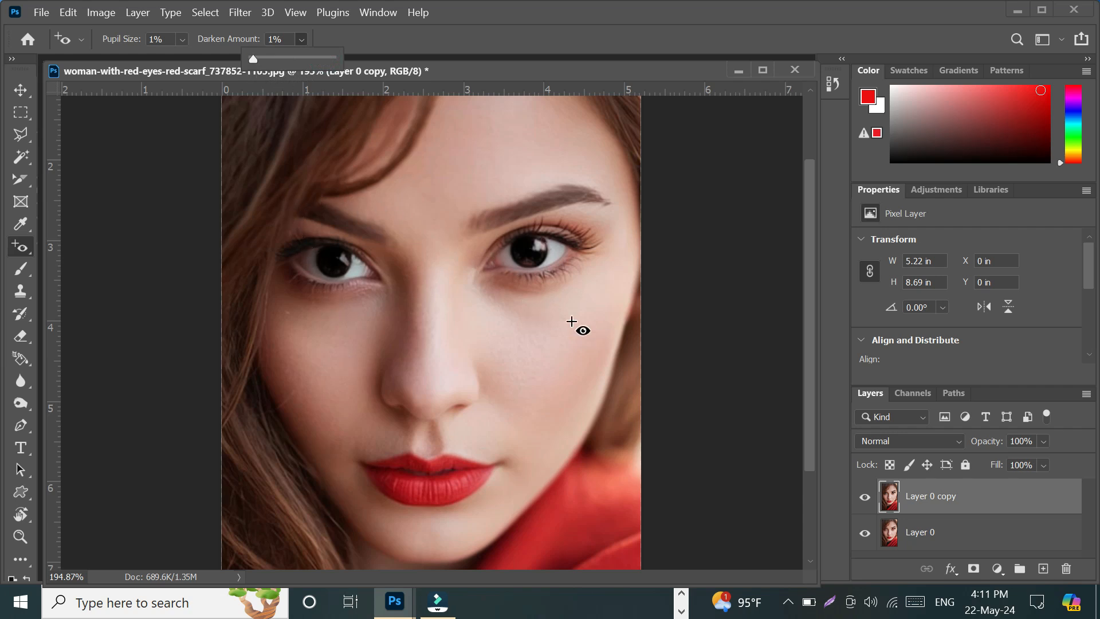
# Step: Undo the red-eye corrections on both eyes and the duplication of Layer 0
pyautogui.hotkey('ctrl', 'z')
pyautogui.hotkey('ctrl', 'z')
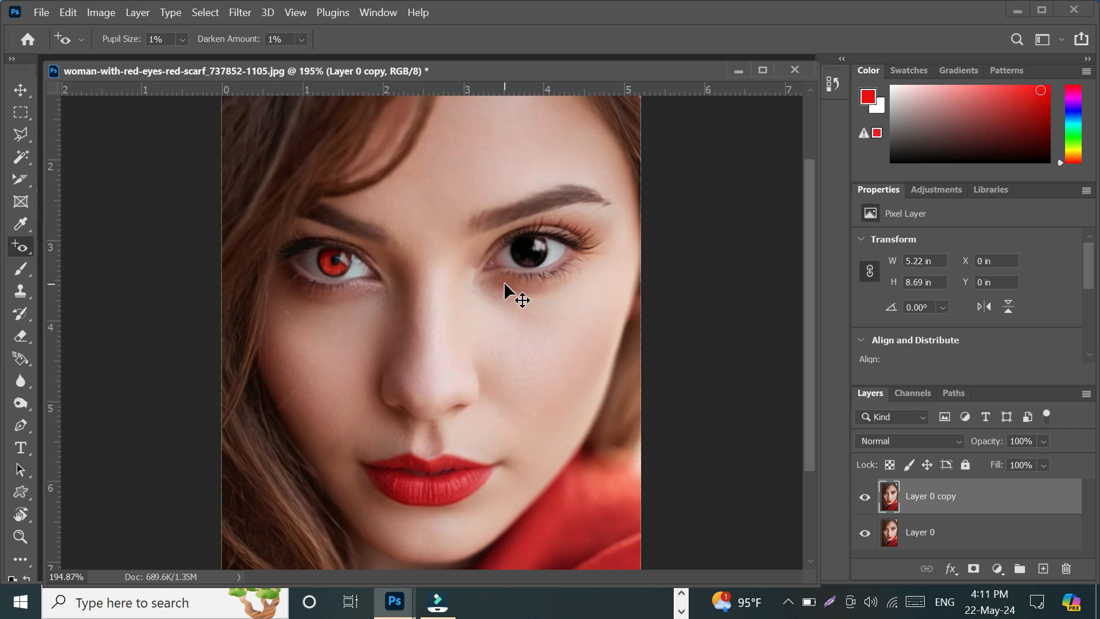
pyautogui.hotkey('ctrl', 'z')
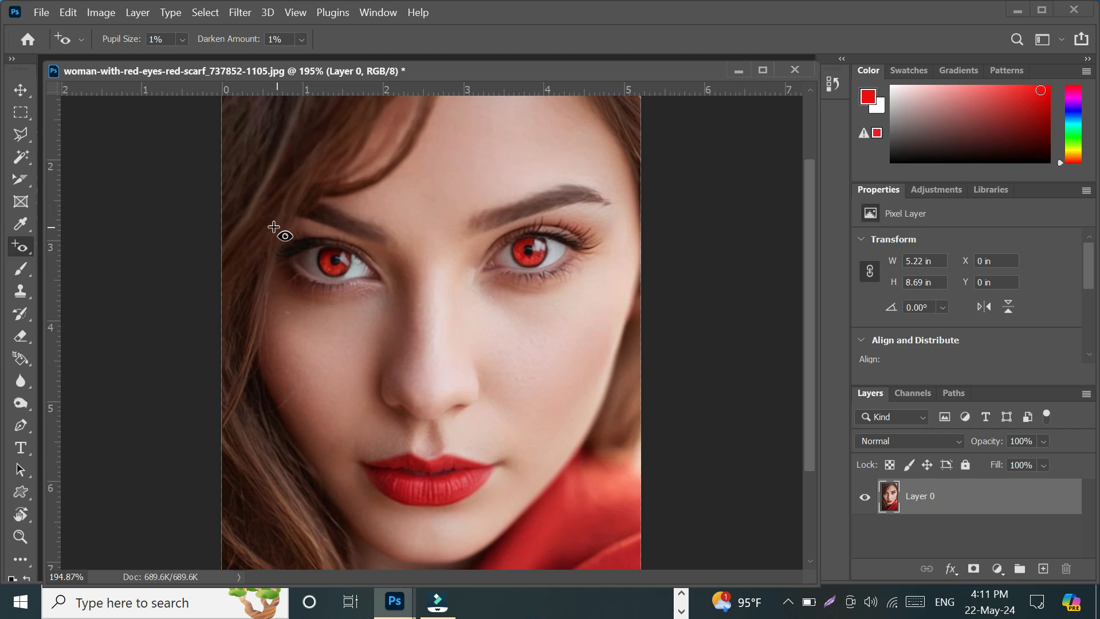
# Step: Remove the red from both eyes on Layer 0 with the Red Eye tool, and switch to the Move tool
pyautogui.moveTo(265, 216); pyautogui.dragTo(401, 323)
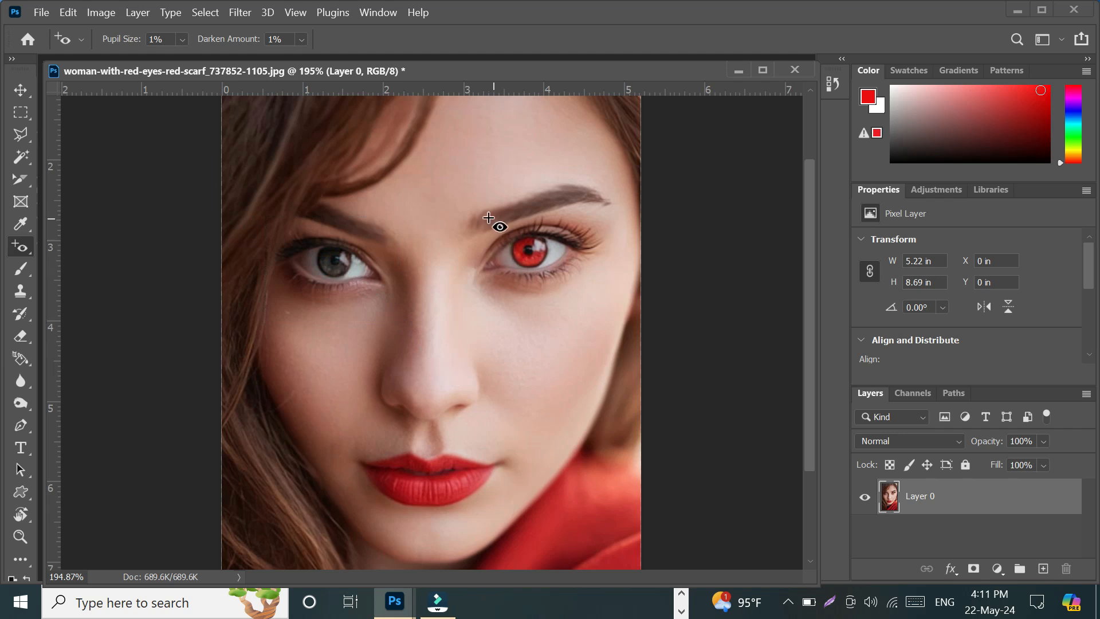
pyautogui.moveTo(481, 212); pyautogui.dragTo(585, 299)
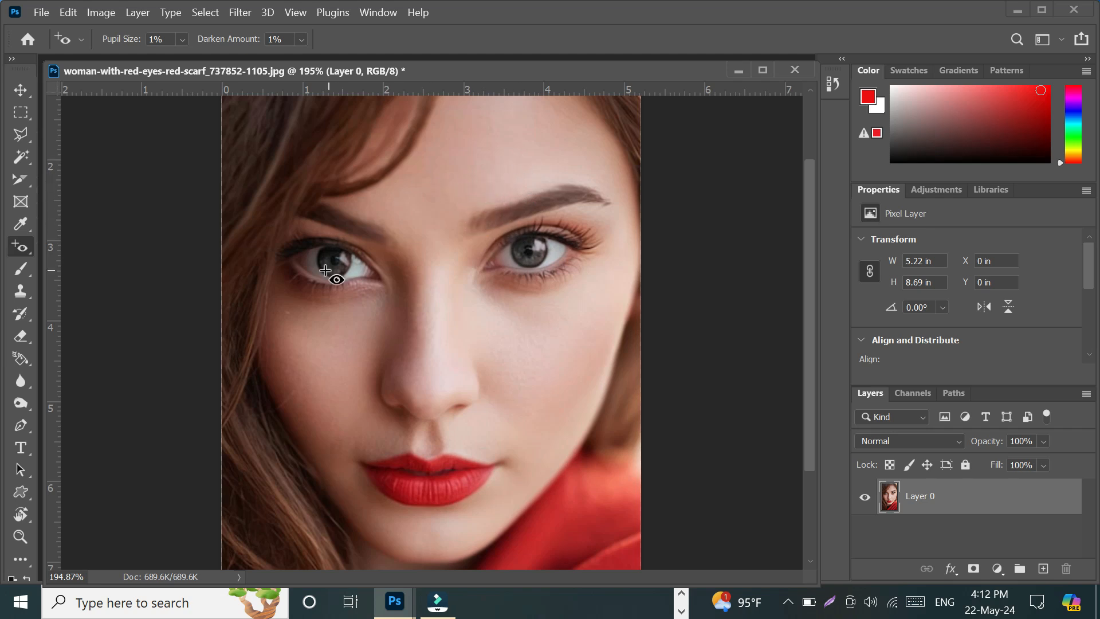
pyautogui.rightClick(20, 247)
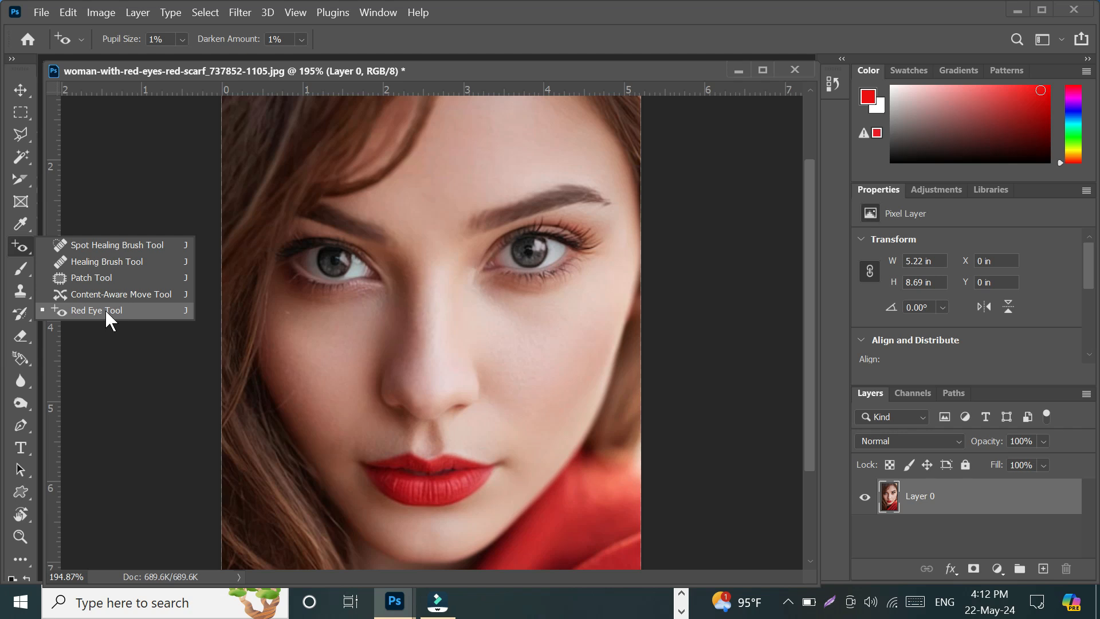
pyautogui.click(19, 89)
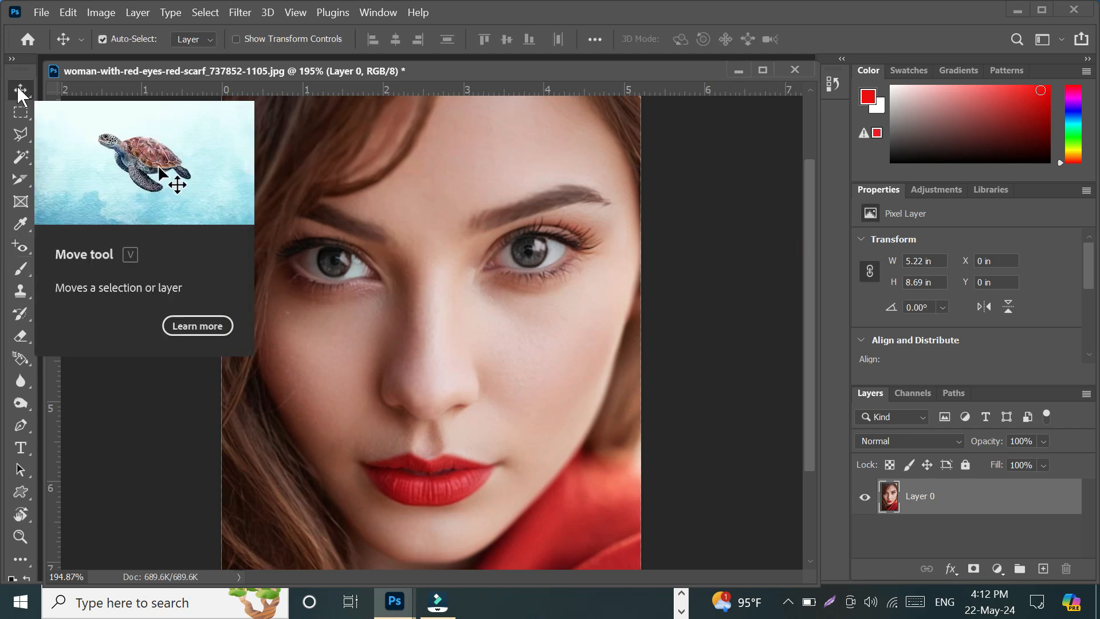